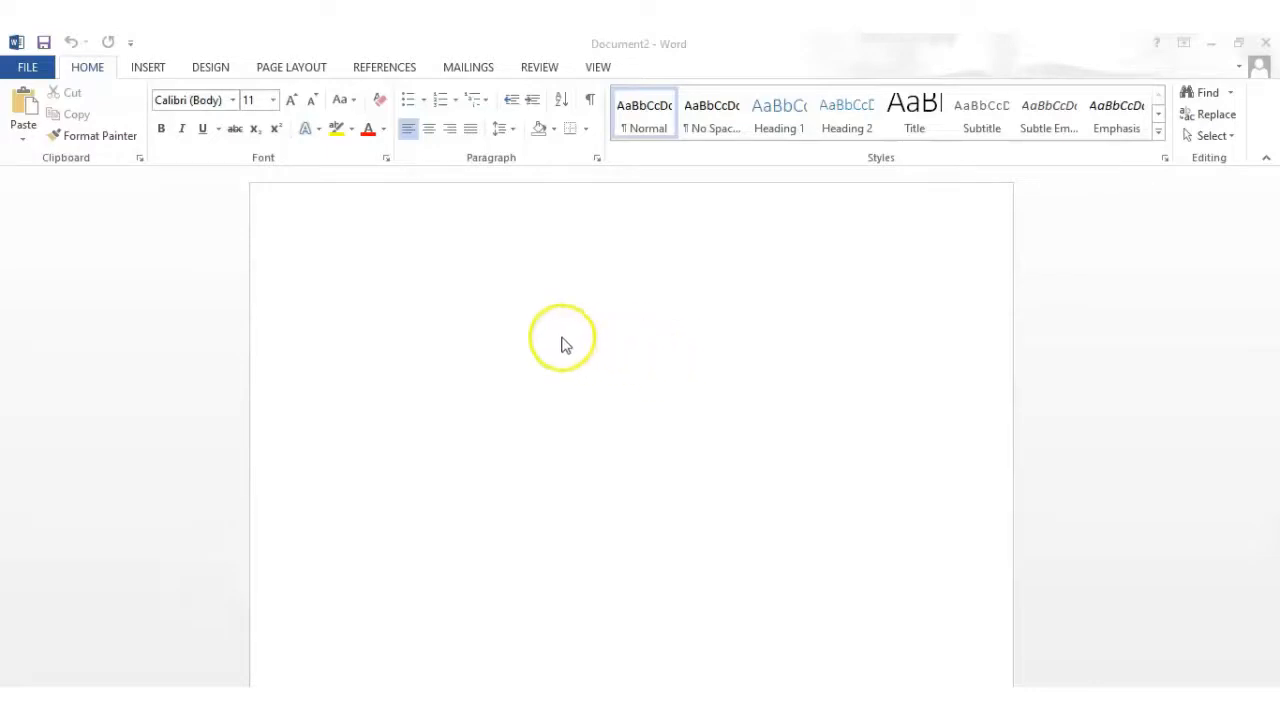
Open the custom paper size settings for the blank document.
click(288, 72)
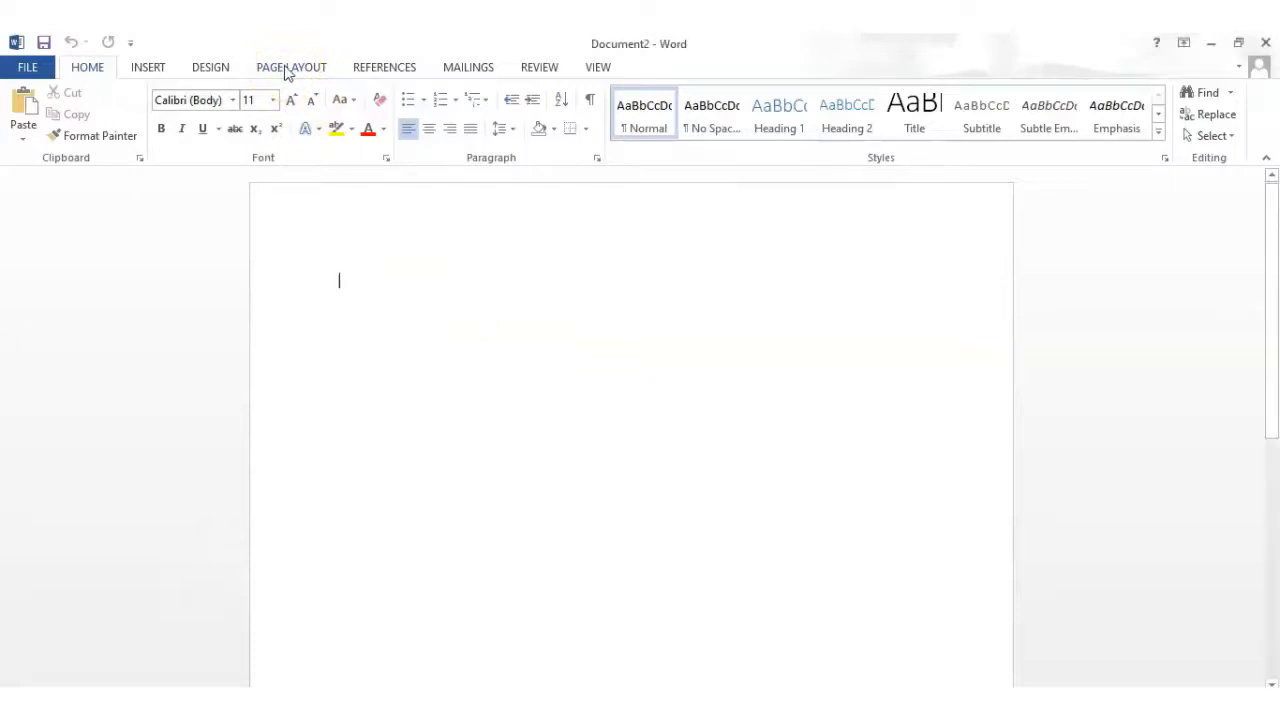
click(286, 68)
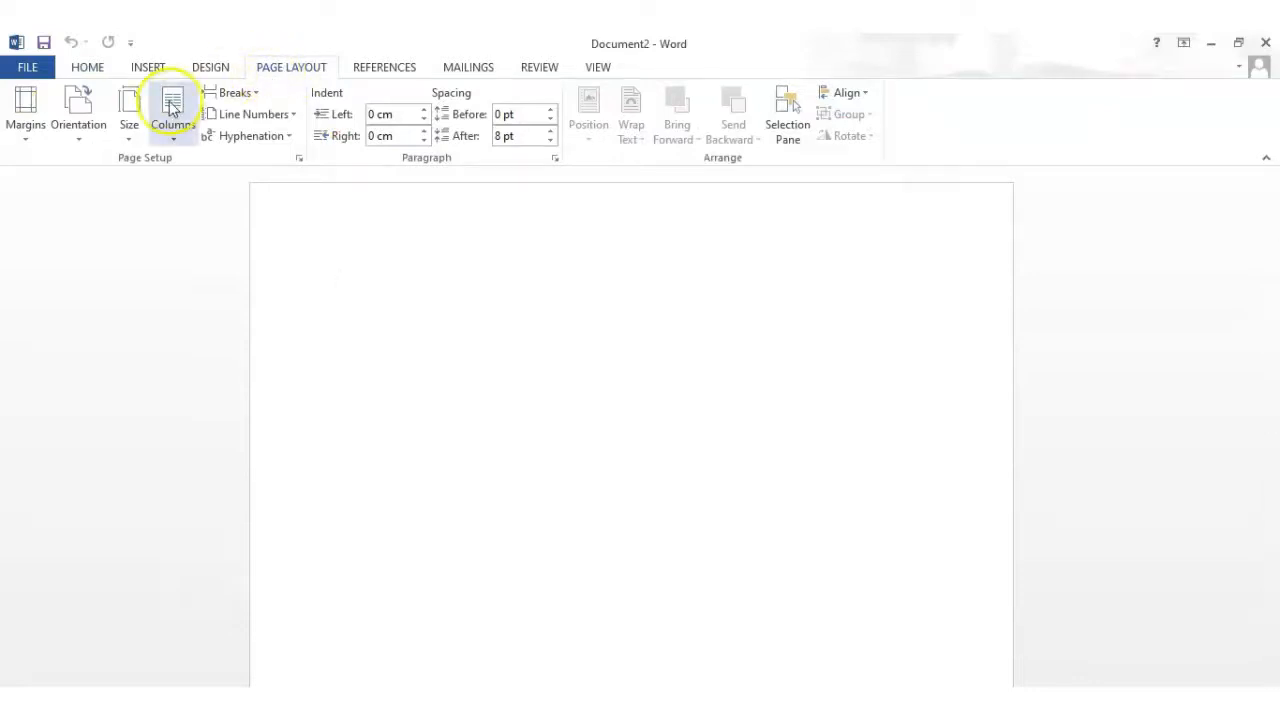
click(128, 146)
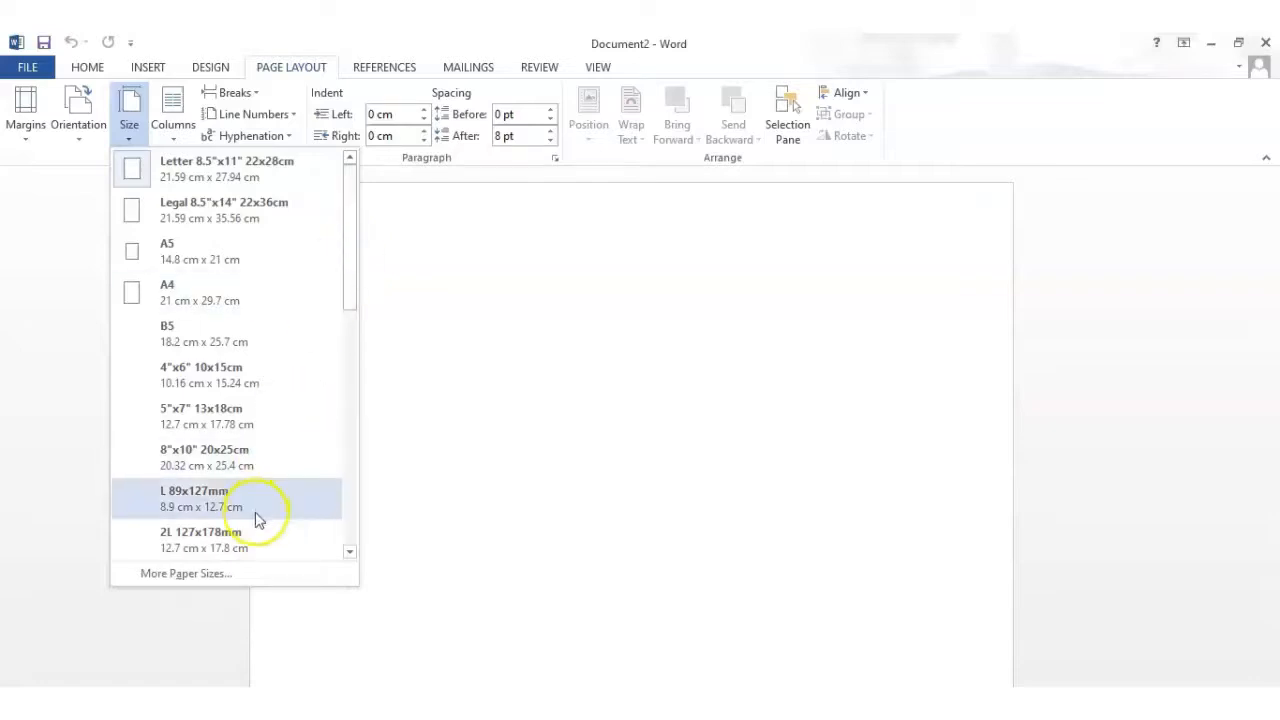
click(200, 578)
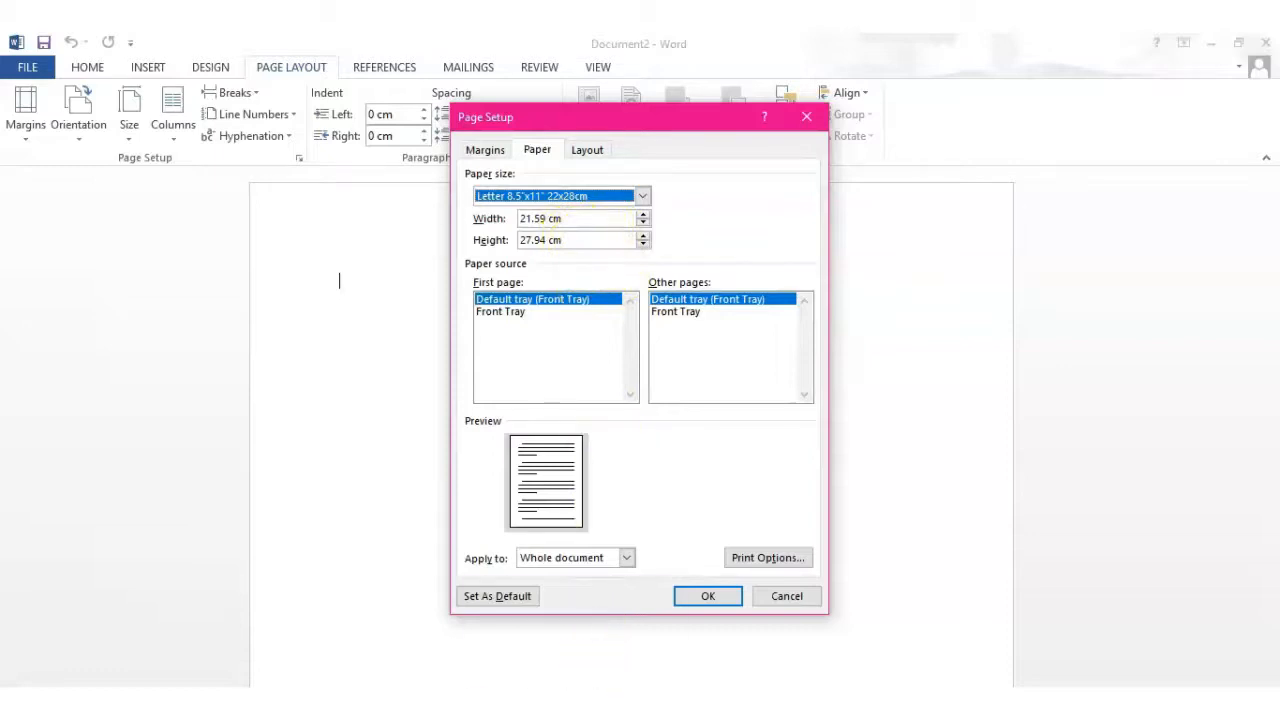
Switch to Chrome and review the KDP trim size and bleed help, including the table of page sizes with and without bleed.
mouse_move(574, 704)
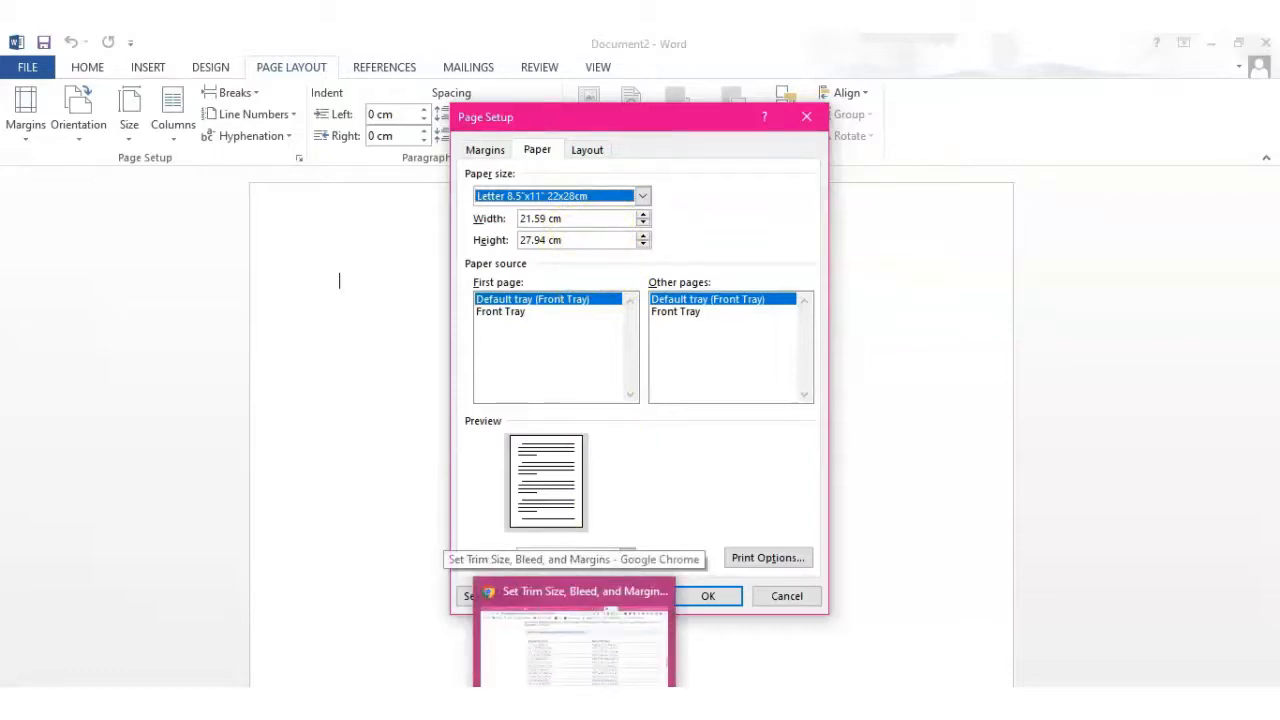
click(590, 640)
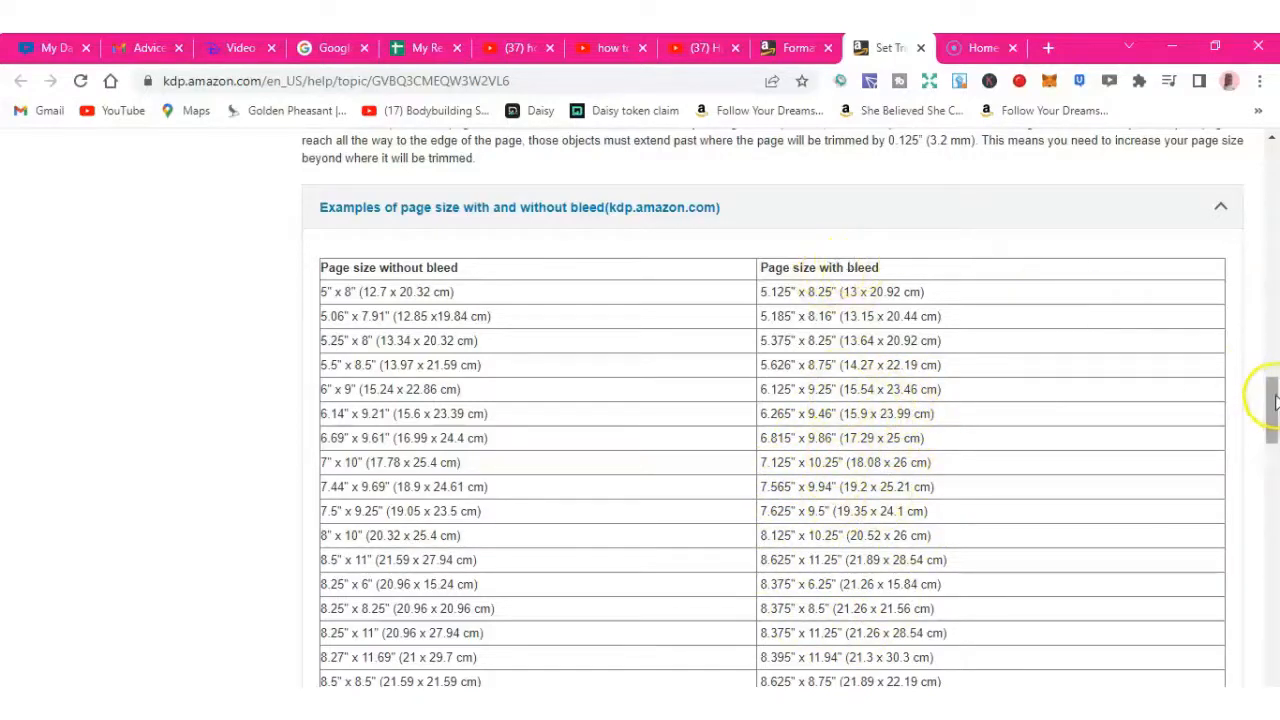
drag(1272, 400, 1273, 150)
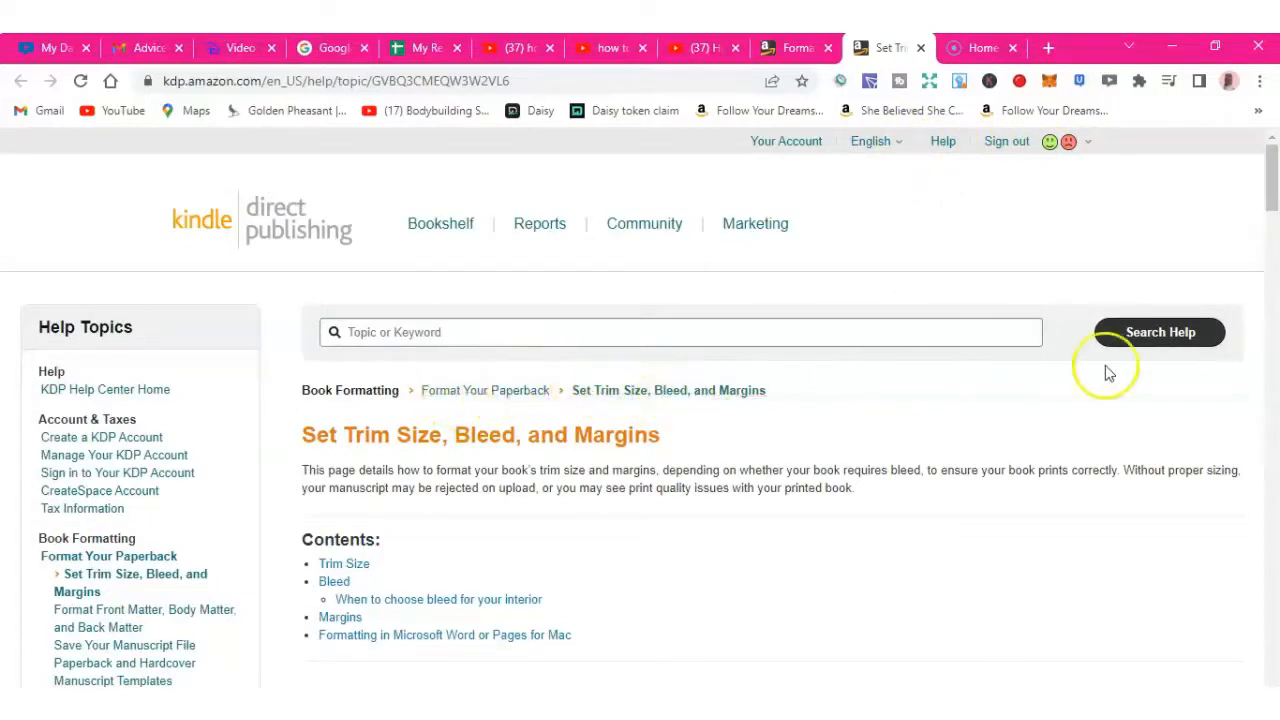
drag(1272, 190, 1272, 338)
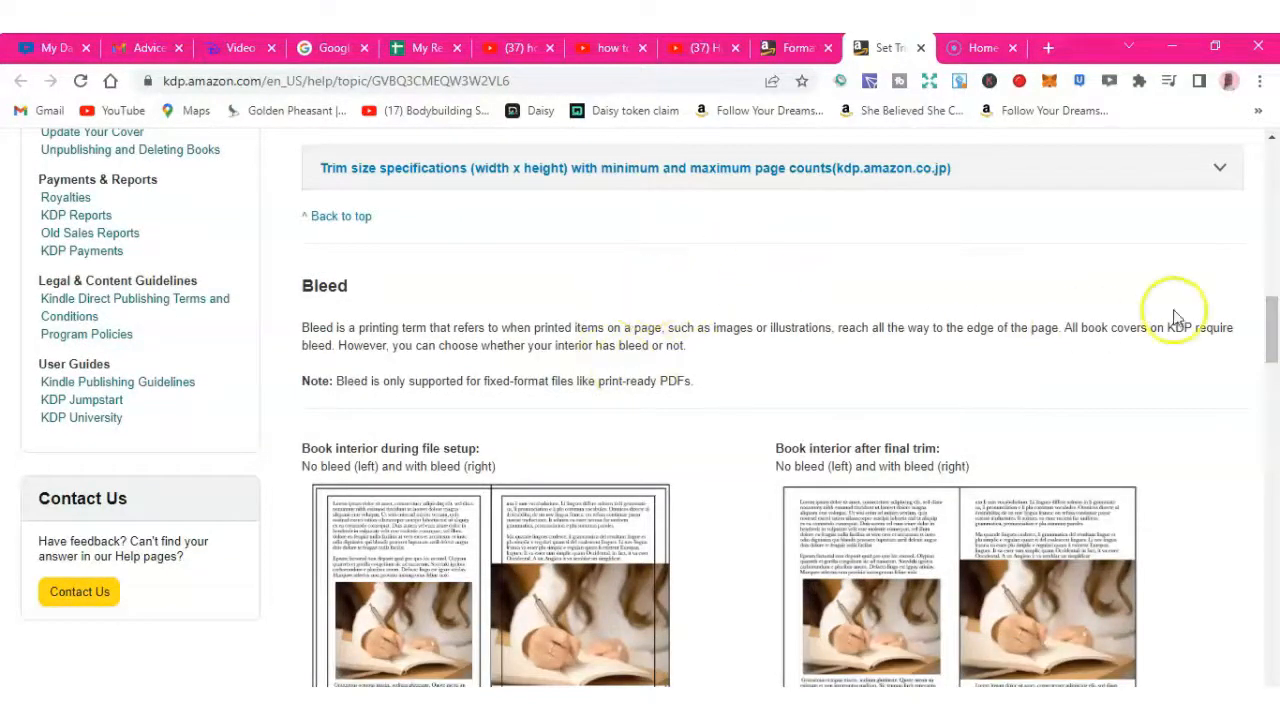
drag(1272, 310, 1274, 370)
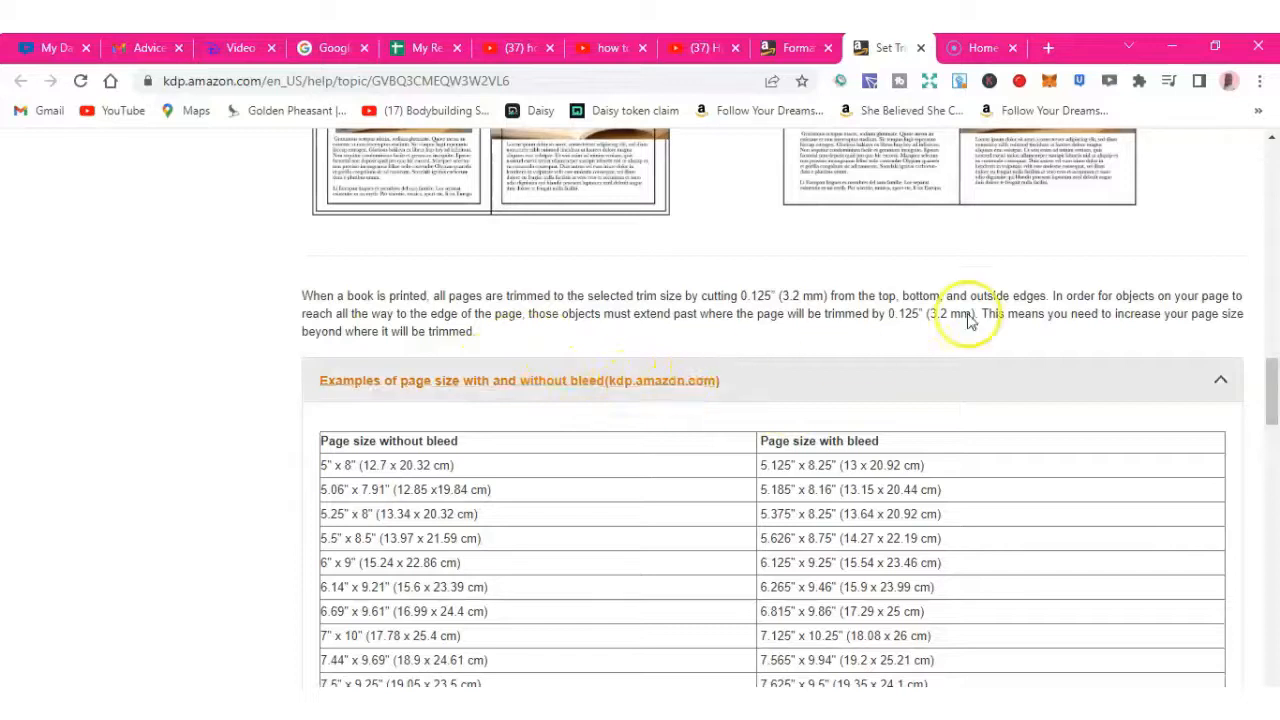
click(1217, 380)
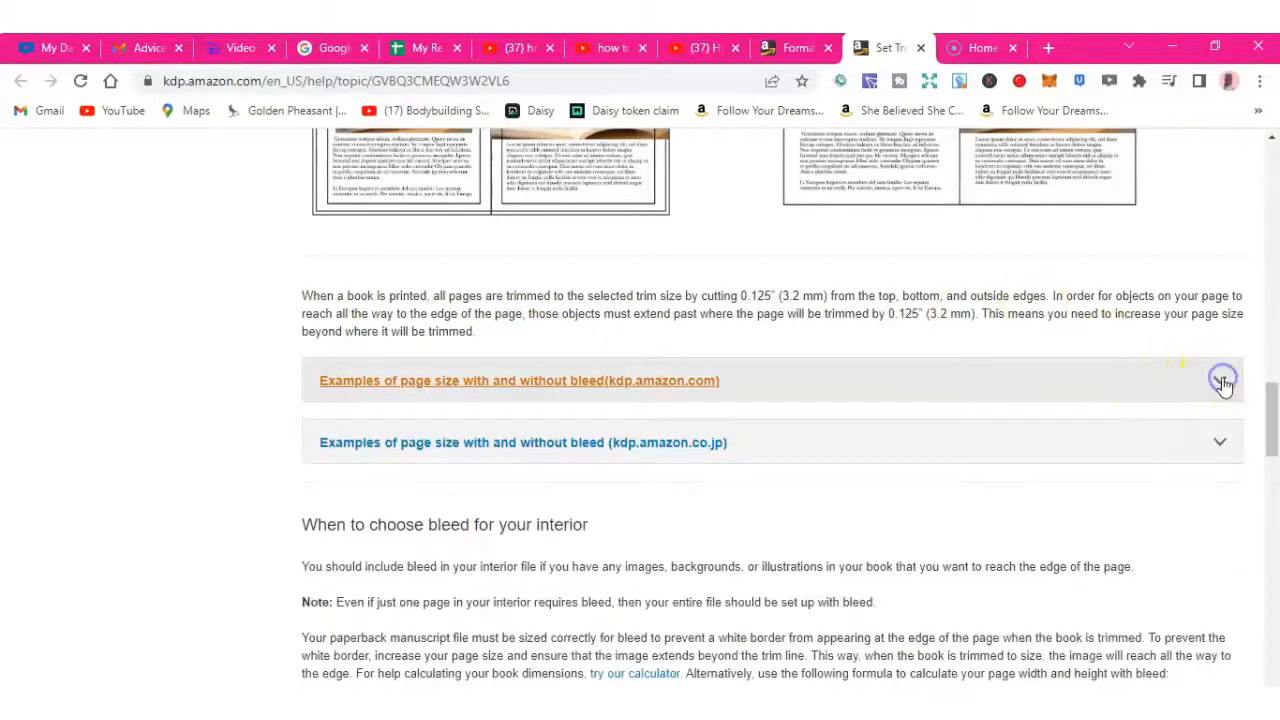
click(1222, 381)
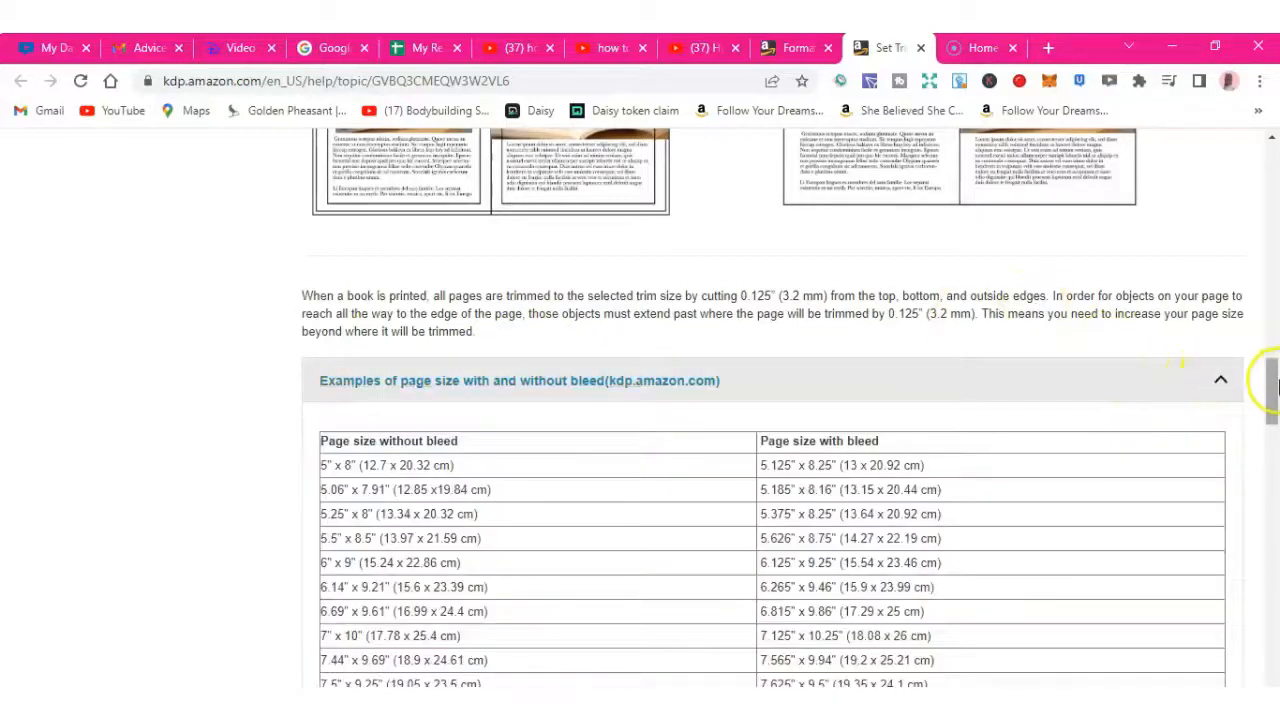
drag(1270, 380, 1276, 413)
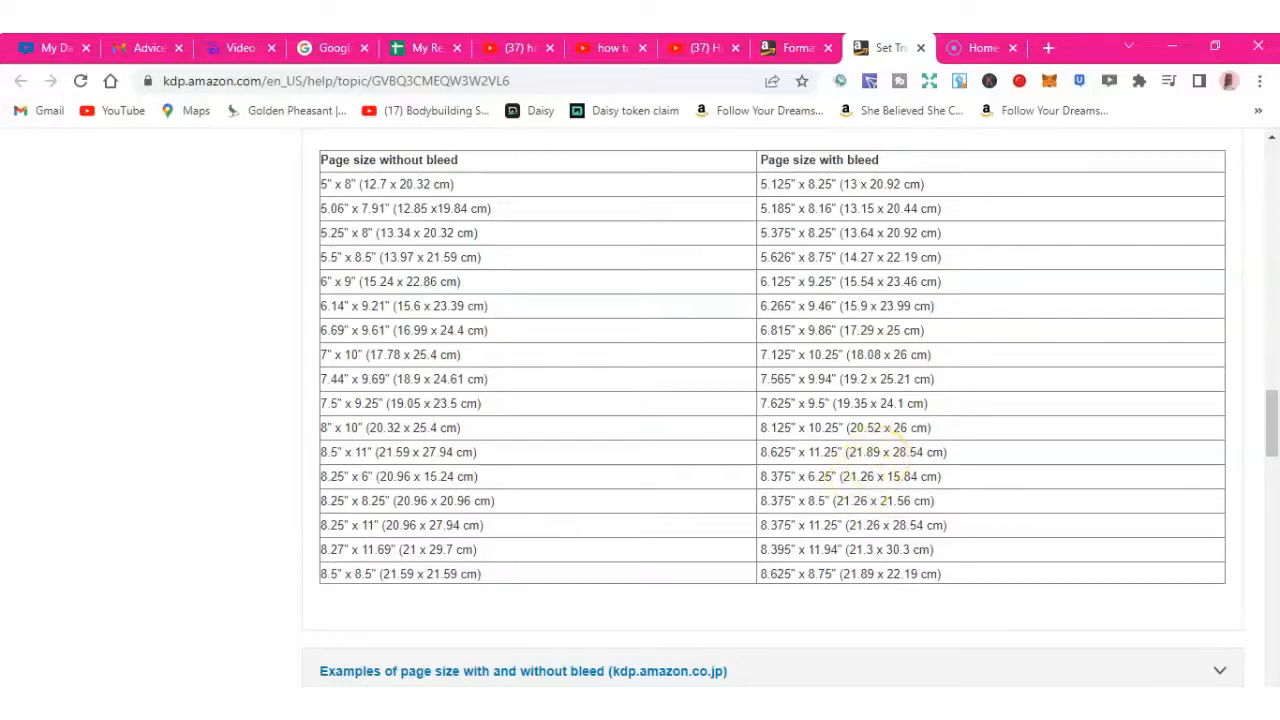
Switch back to Document2 in Word and apply a custom paper size of 21.89 cm width by 28.54 cm height.
click(757, 715)
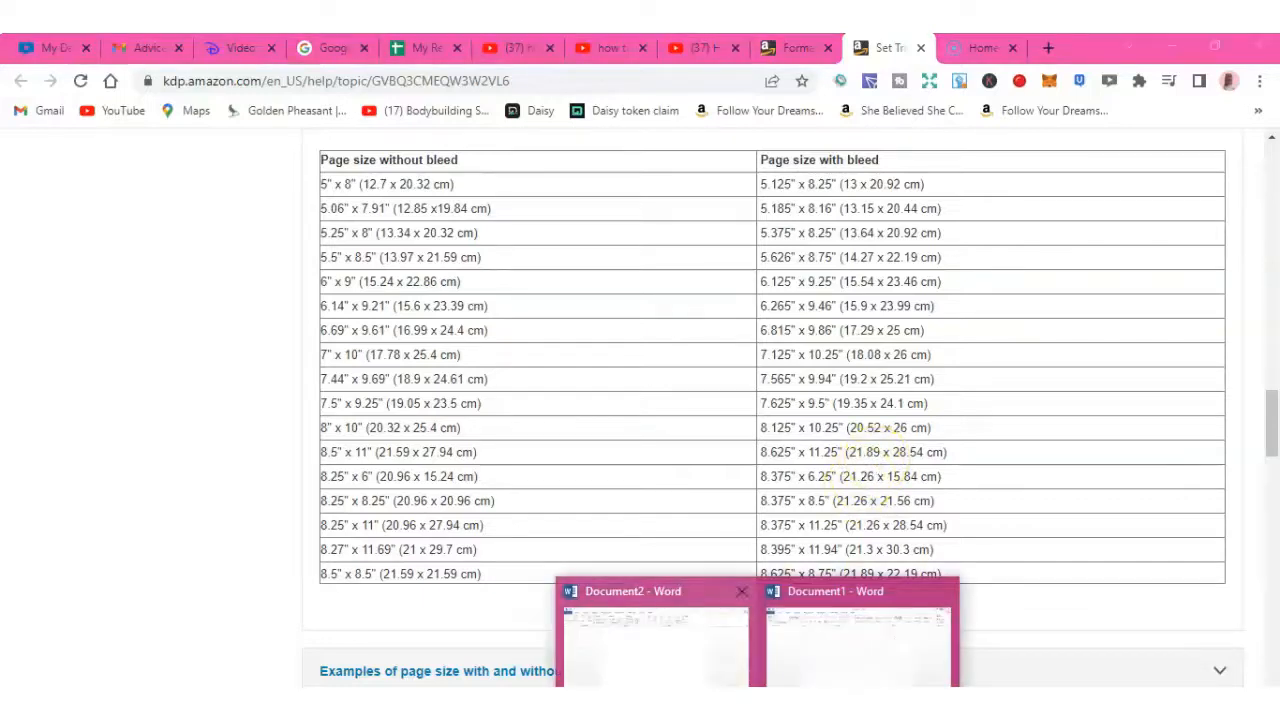
click(655, 640)
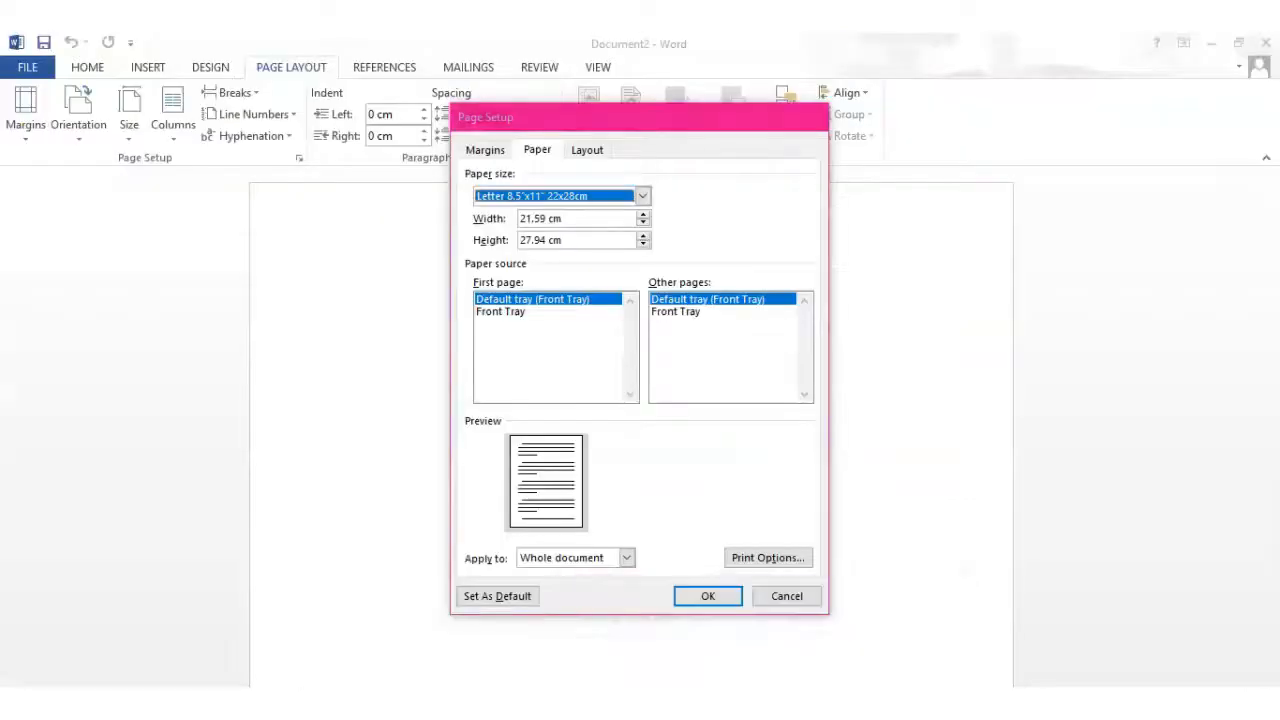
click(540, 218)
key(BackSpace)
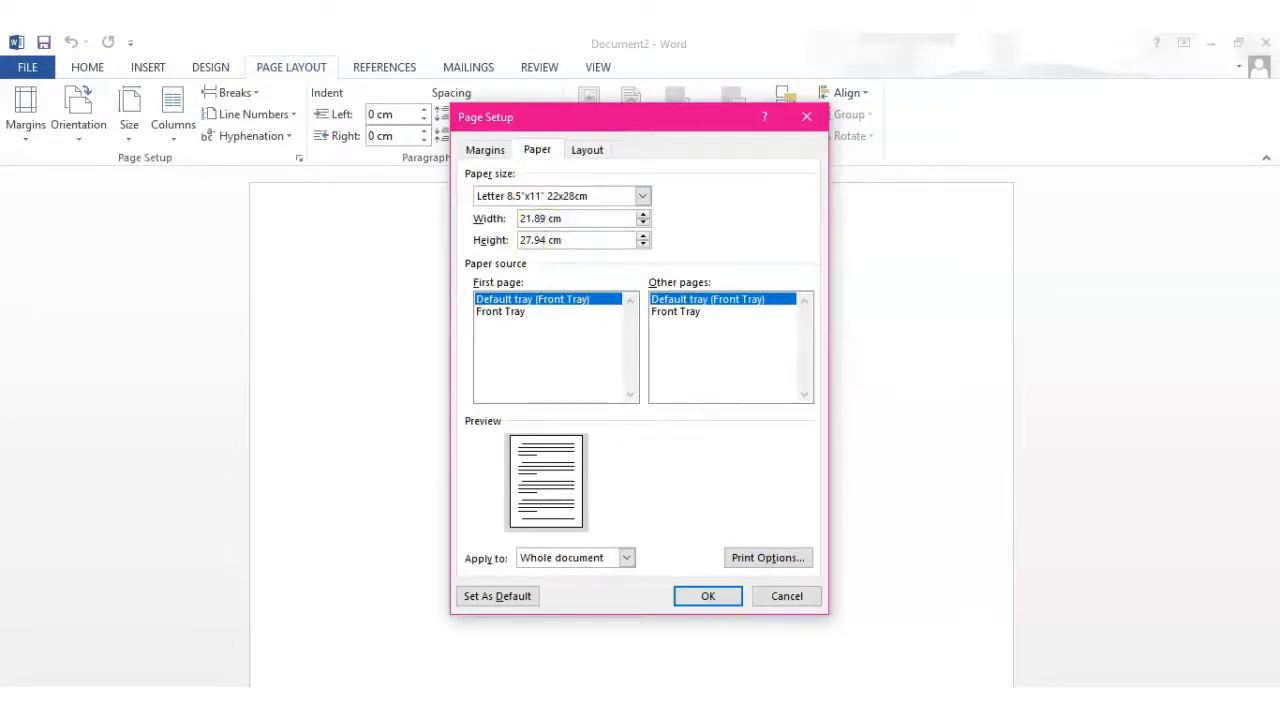
click(715, 703)
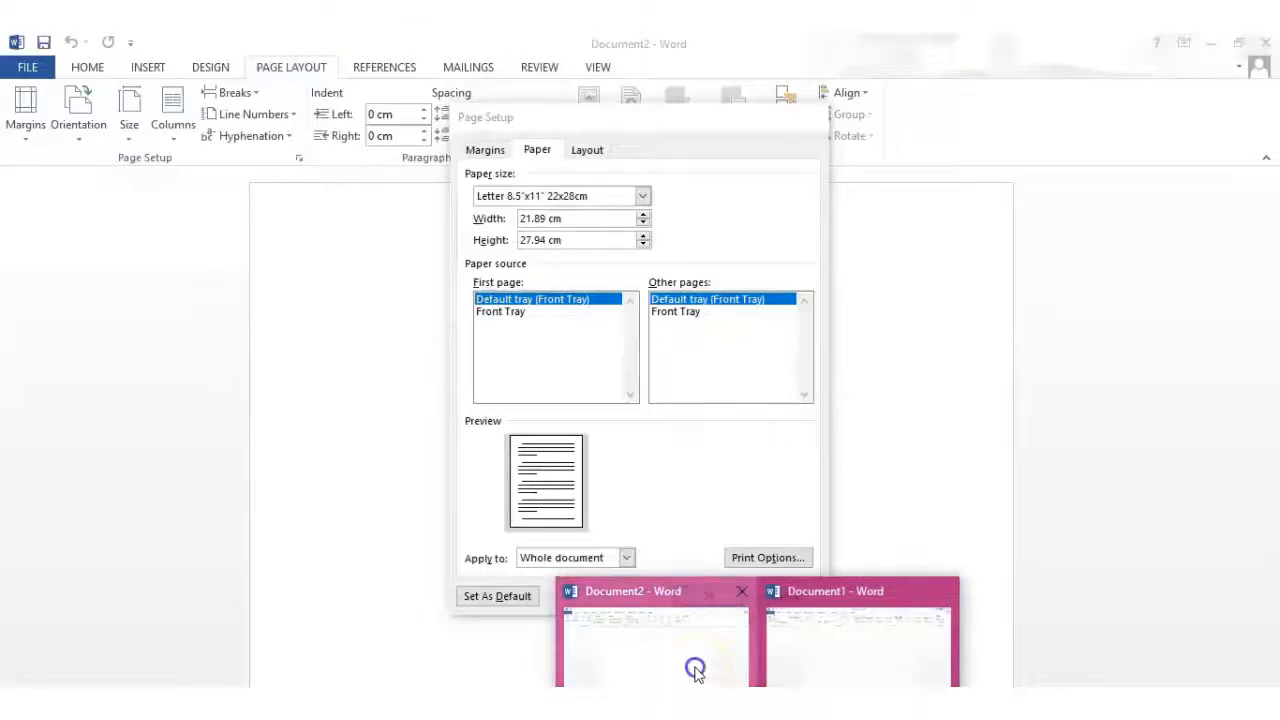
click(696, 670)
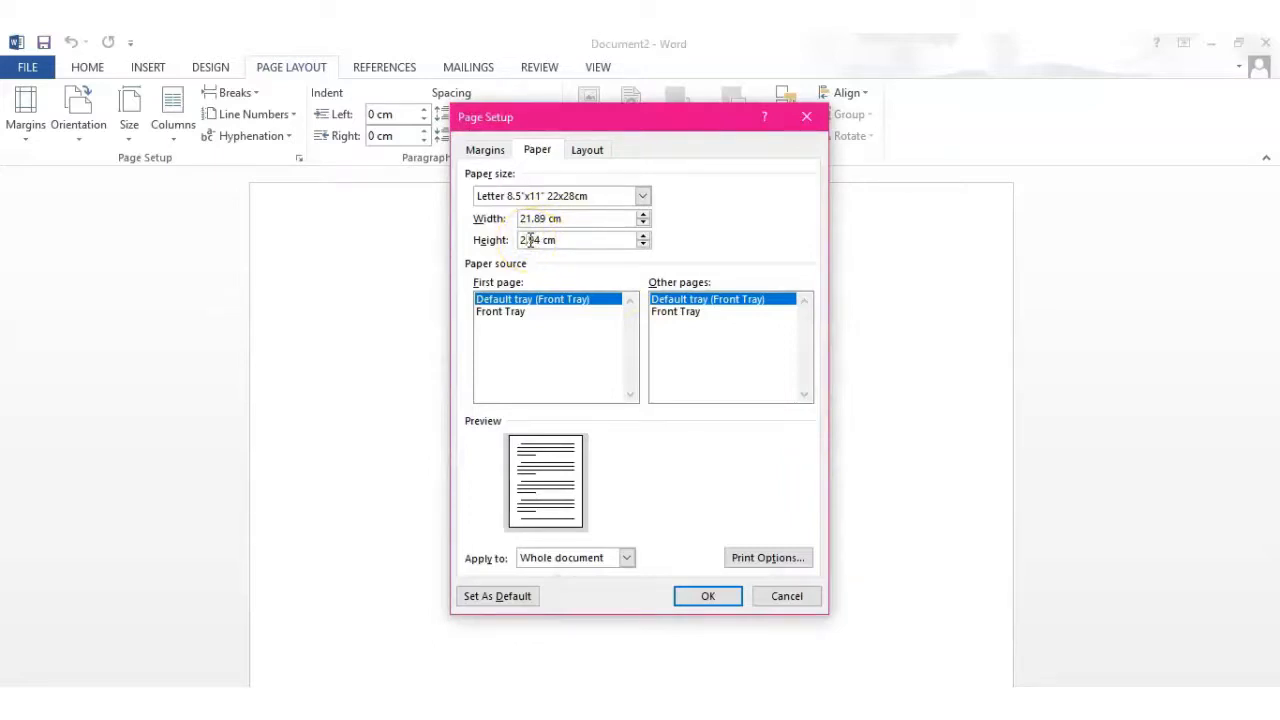
key(BackSpace)
click(567, 248)
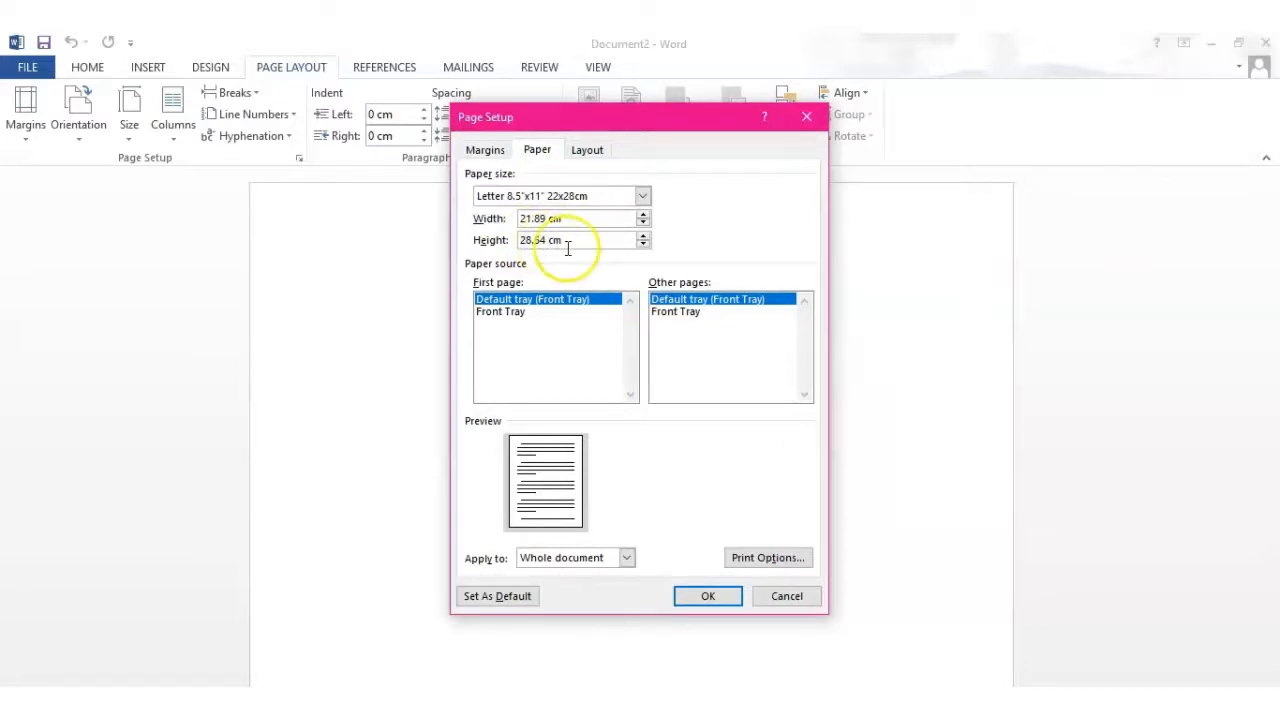
click(718, 597)
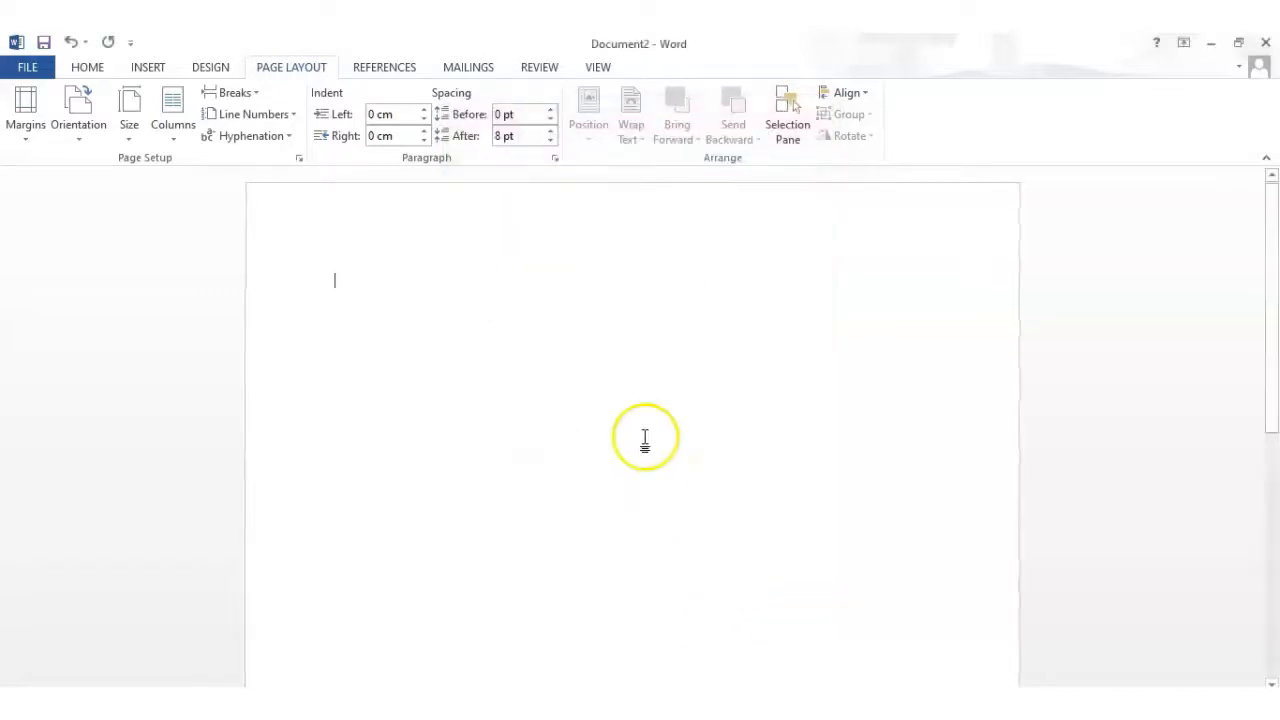
click(507, 306)
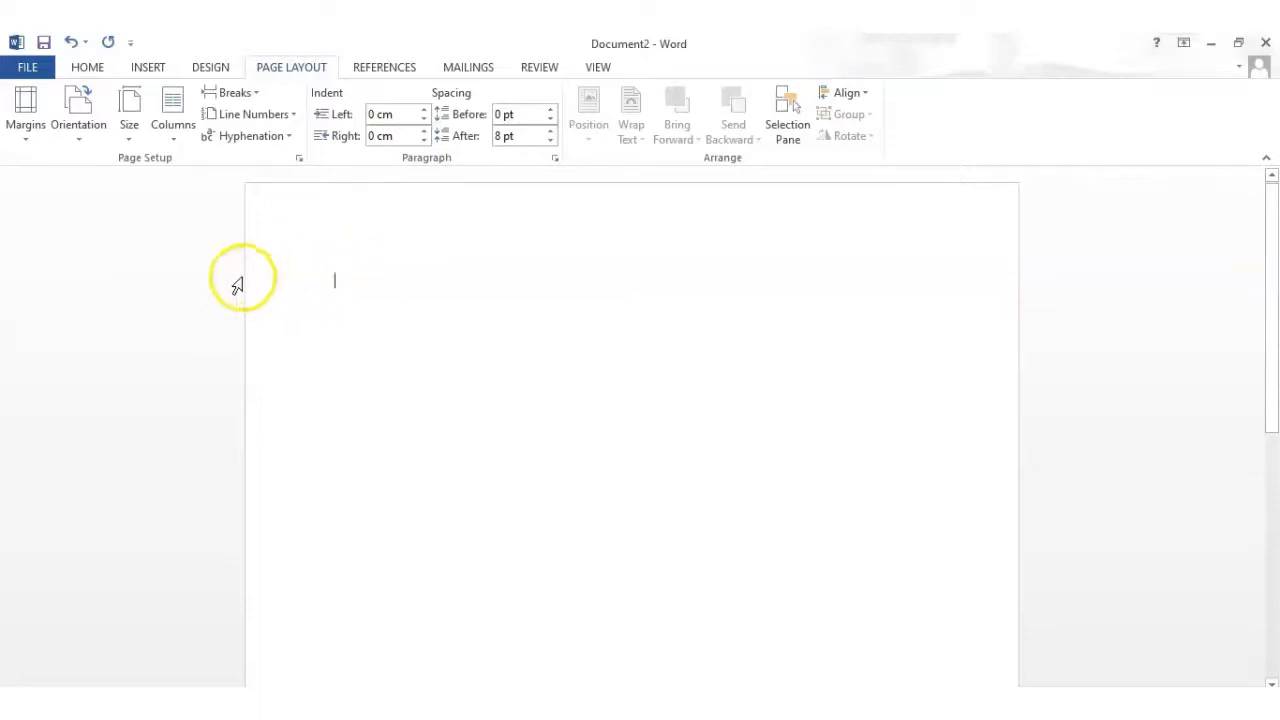
Open the custom margin settings and set the top and left margins to 0 cm.
click(28, 147)
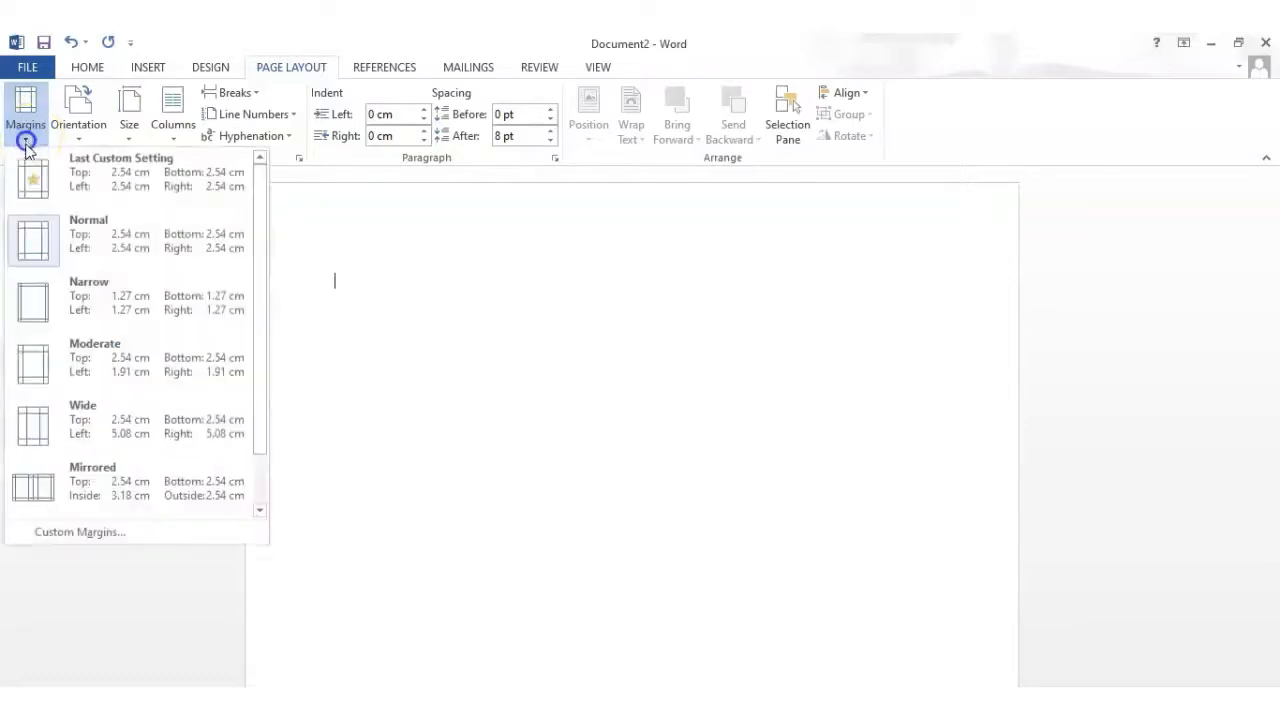
drag(263, 300, 257, 410)
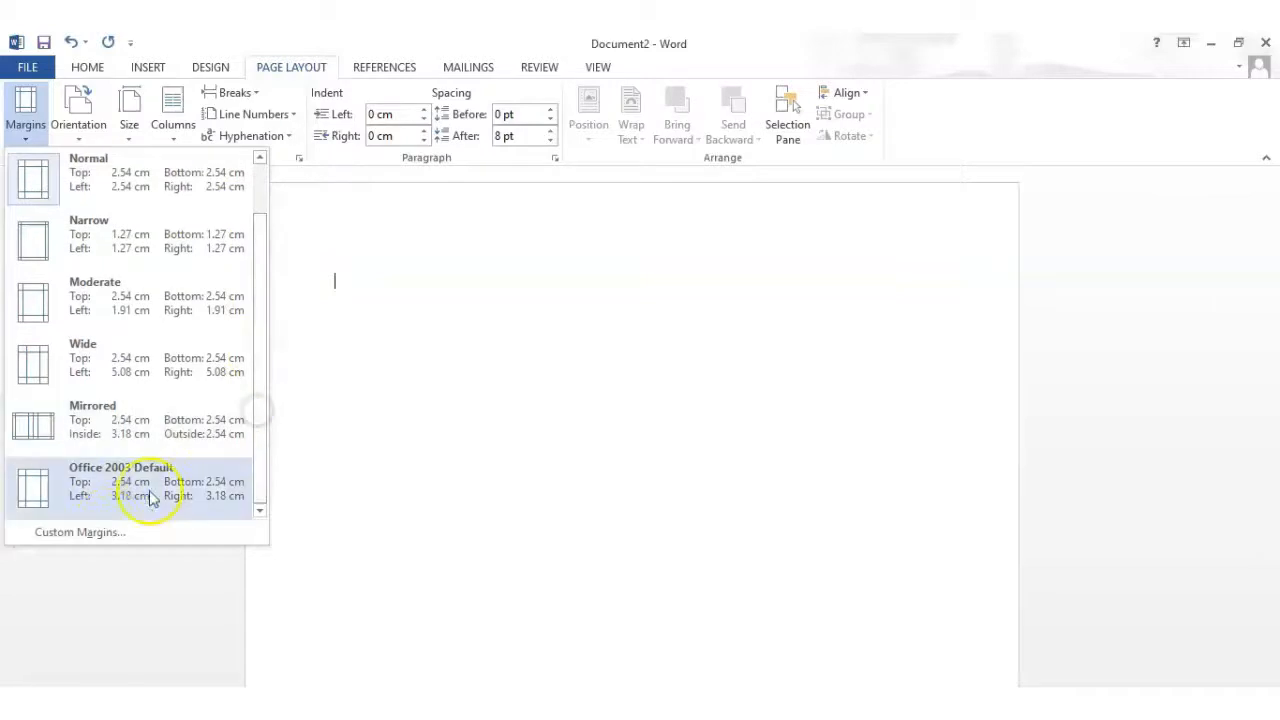
click(105, 531)
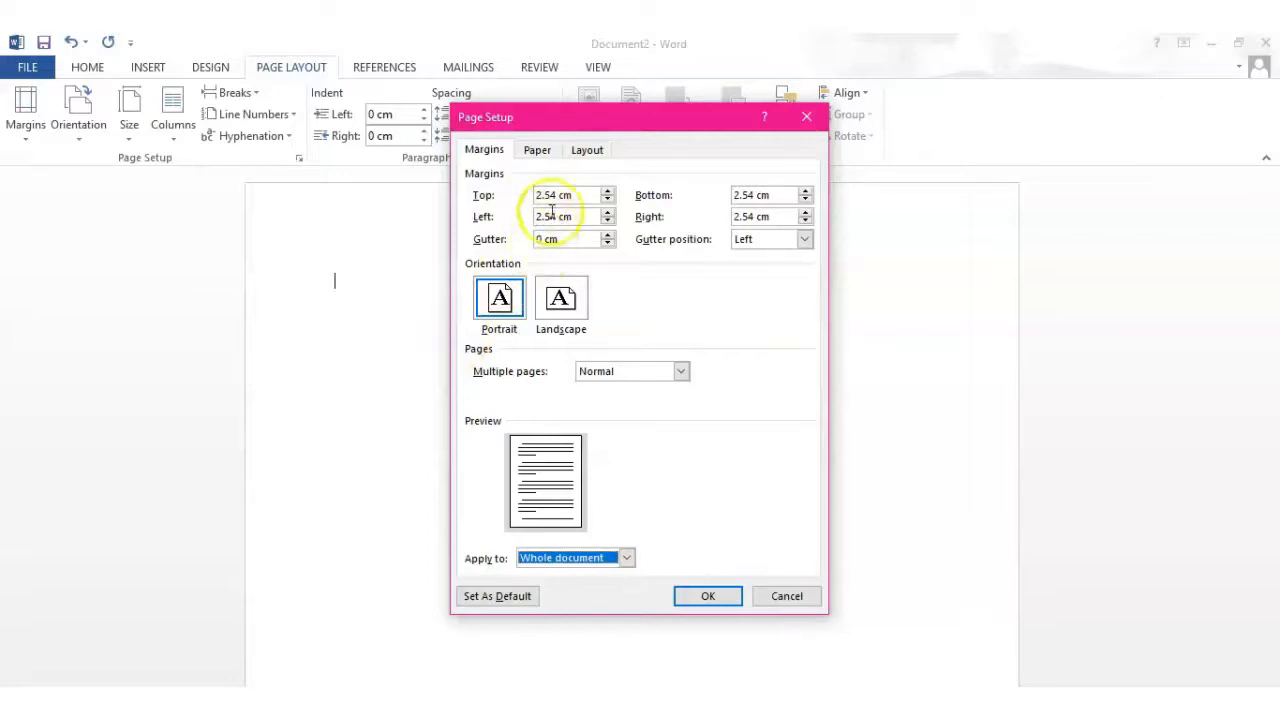
click(556, 194)
key(BackSpace)
key(BackSpace)
key(BackSpace)
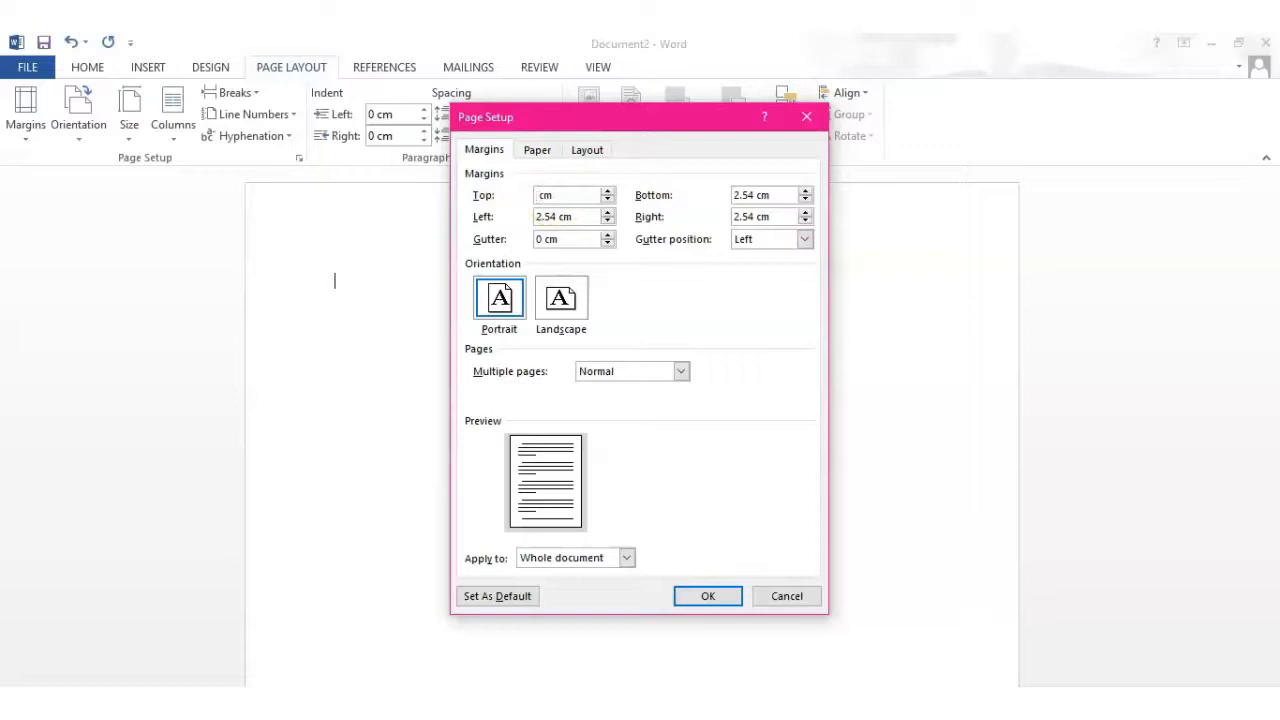
text(0)
double_click(555, 219)
key(BackSpace)
text(0)
Set the bottom and right margins to 0 cm and apply them, ignoring the printable area warning.
double_click(750, 194)
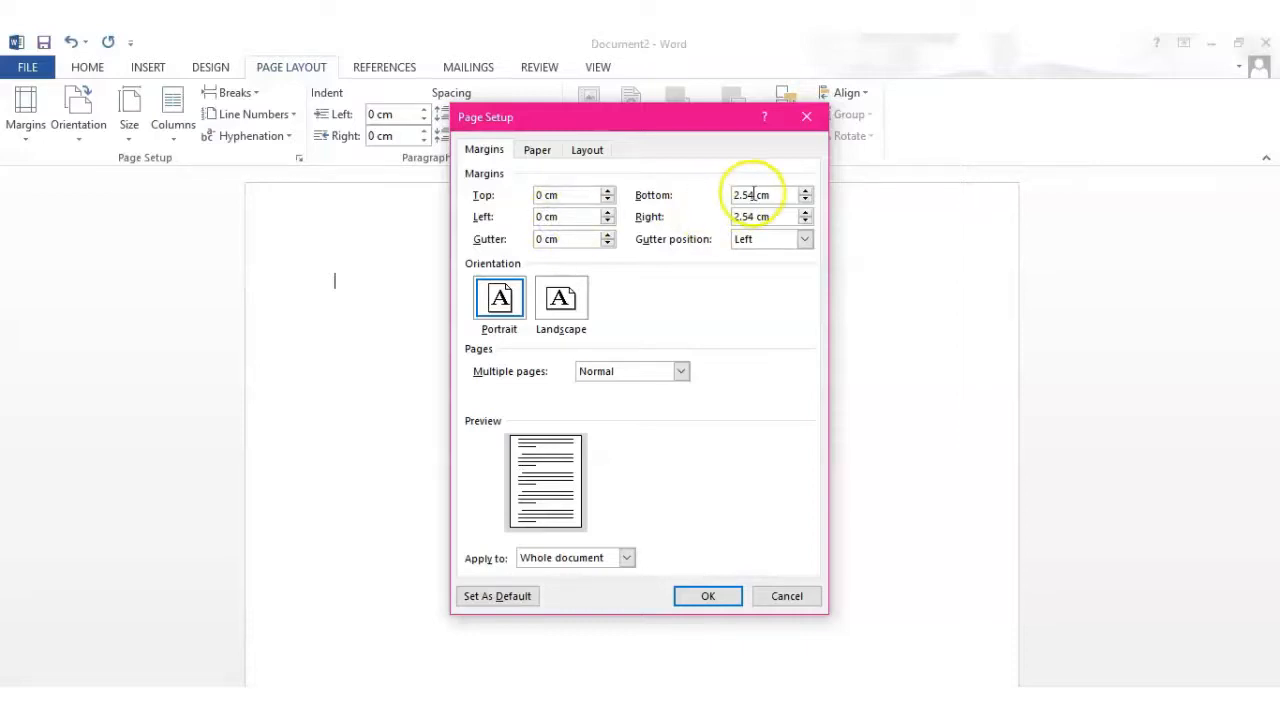
key(BackSpace)
text(4)
key(BackSpace)
text(0)
click(756, 218)
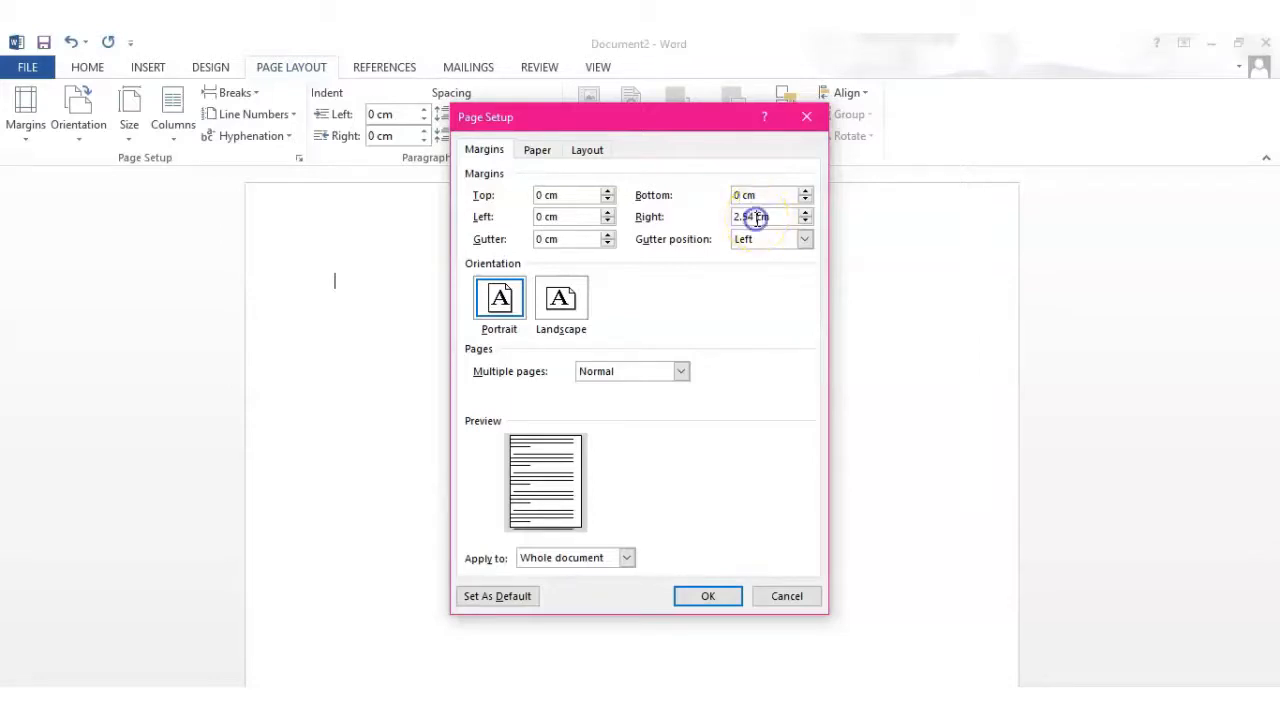
key(BackSpace)
text(0)
click(708, 596)
click(707, 597)
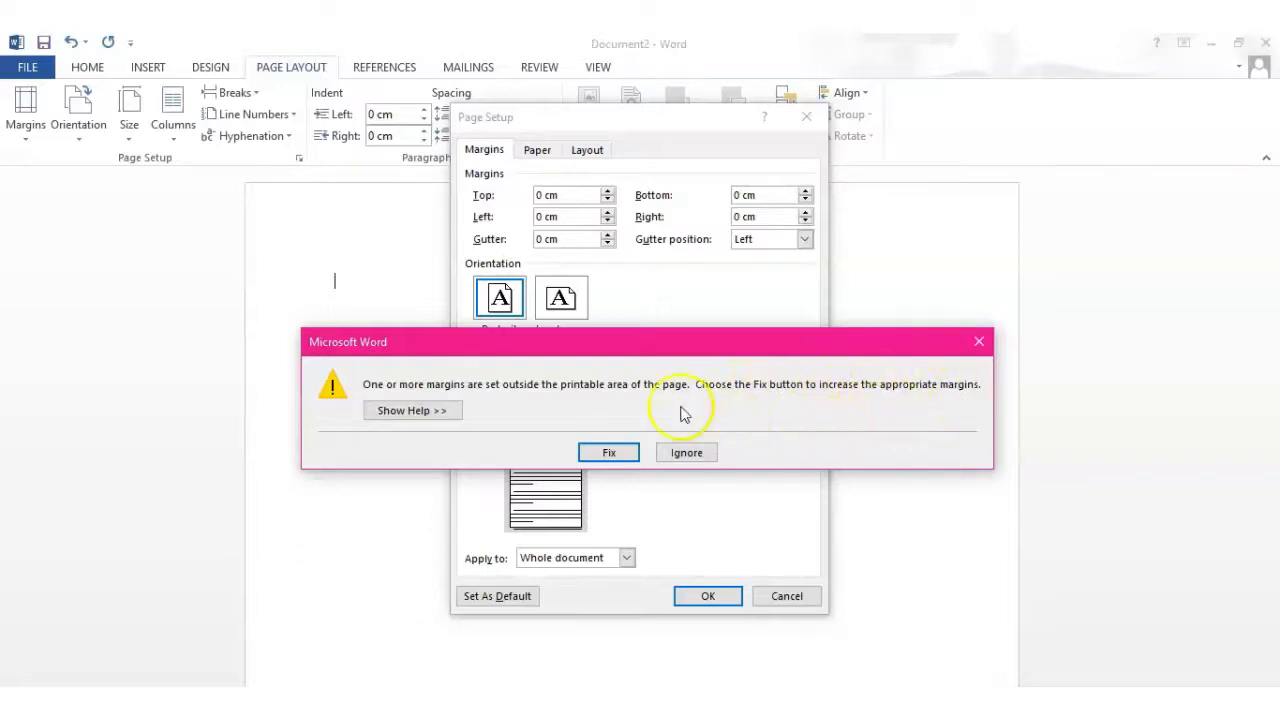
click(694, 457)
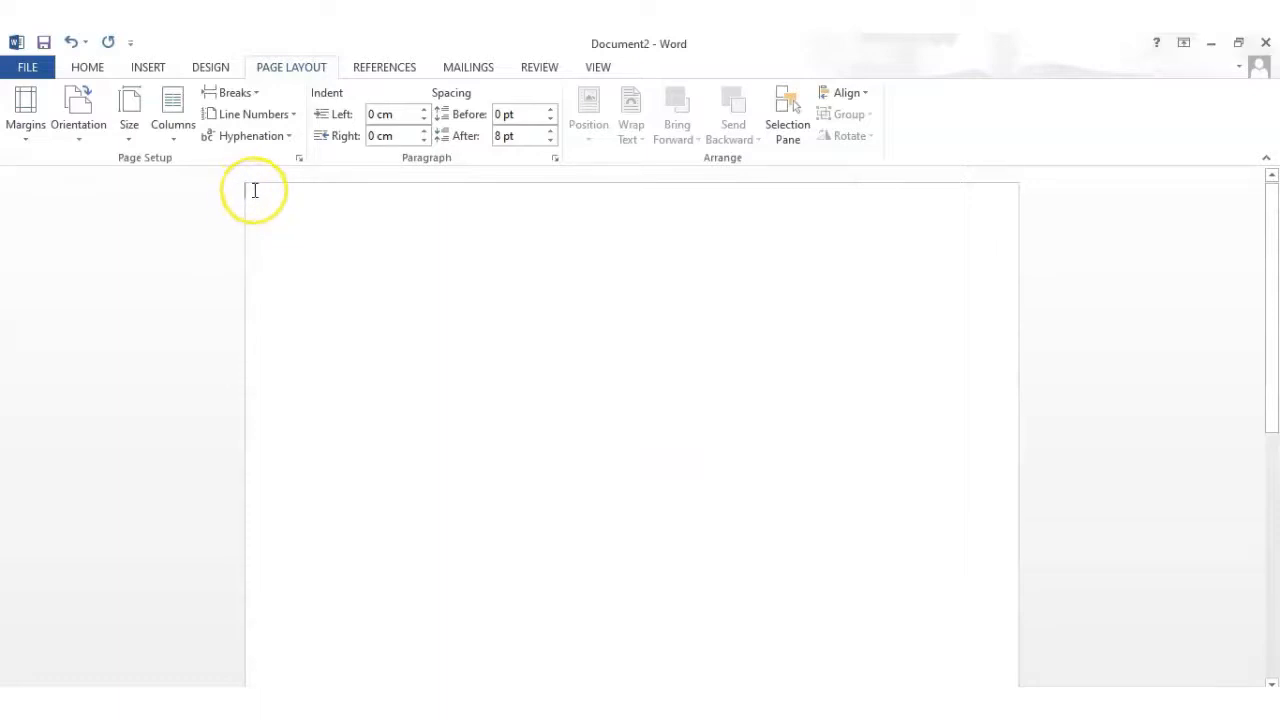
Enter a row of dots on the first line of the page.
click(97, 72)
click(271, 190)
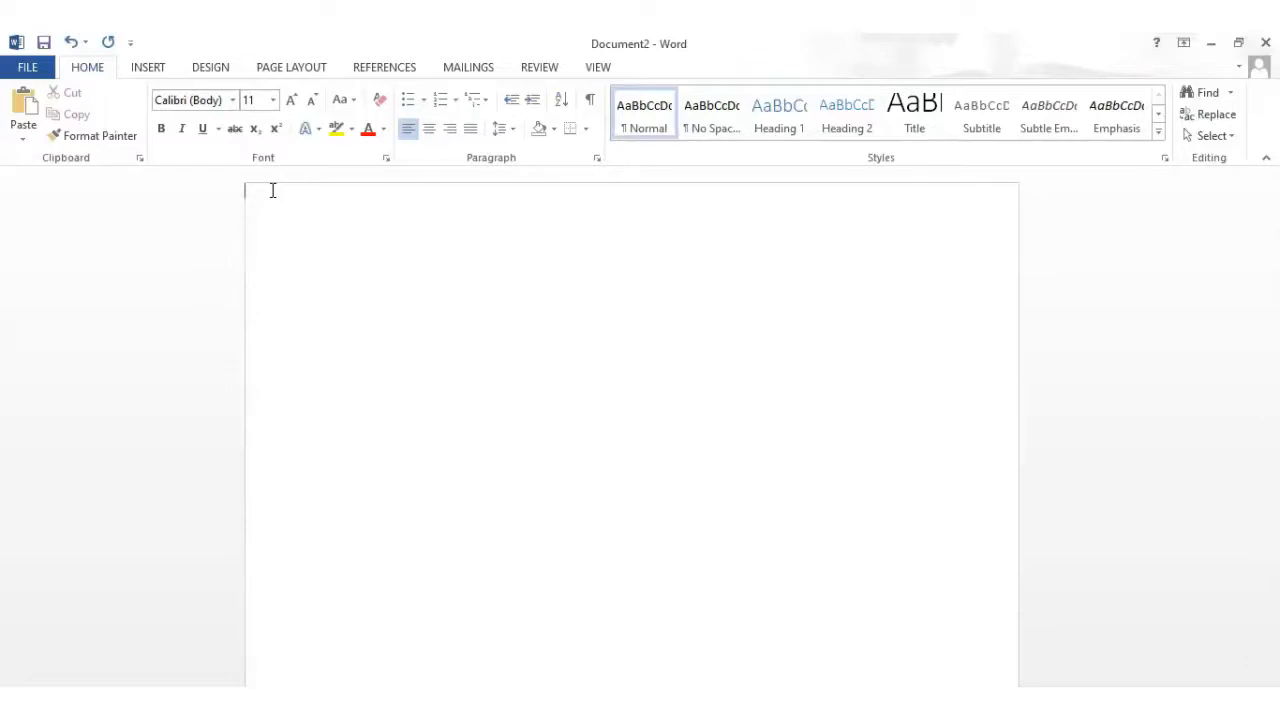
text(...................................)
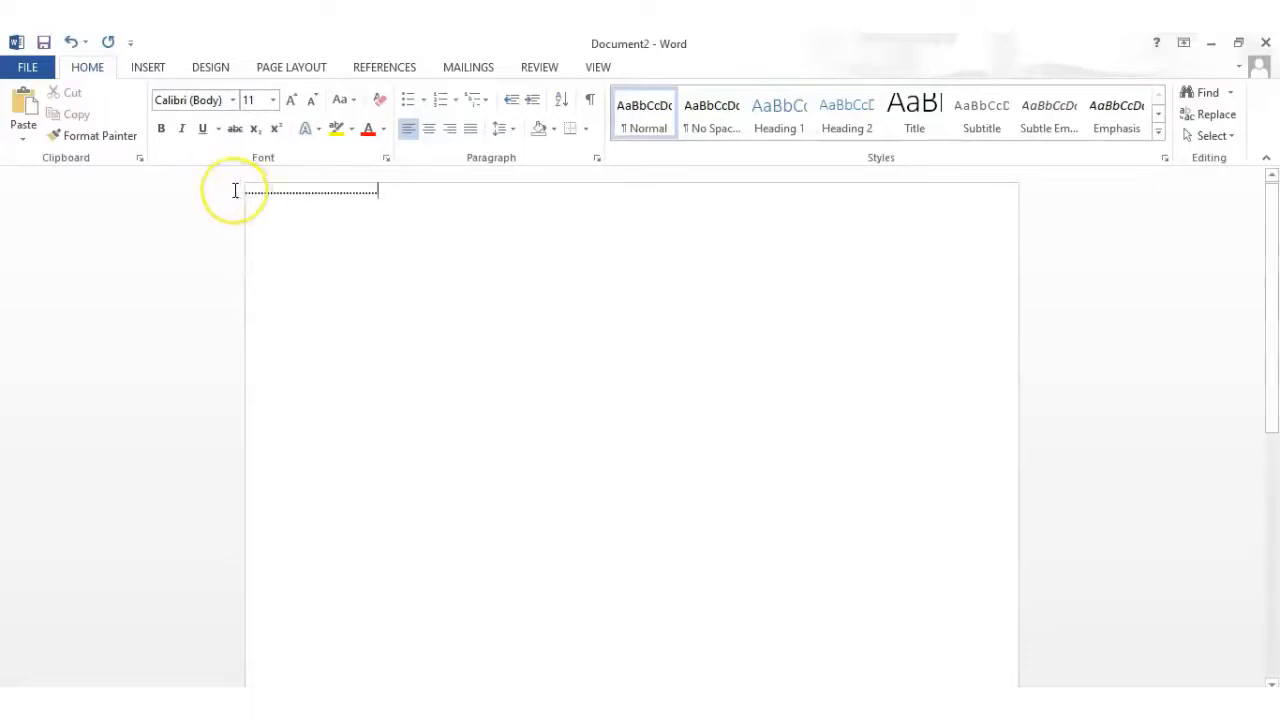
Expand the character spacing of the dot row on the first line by 10 pt.
drag(236, 189, 391, 192)
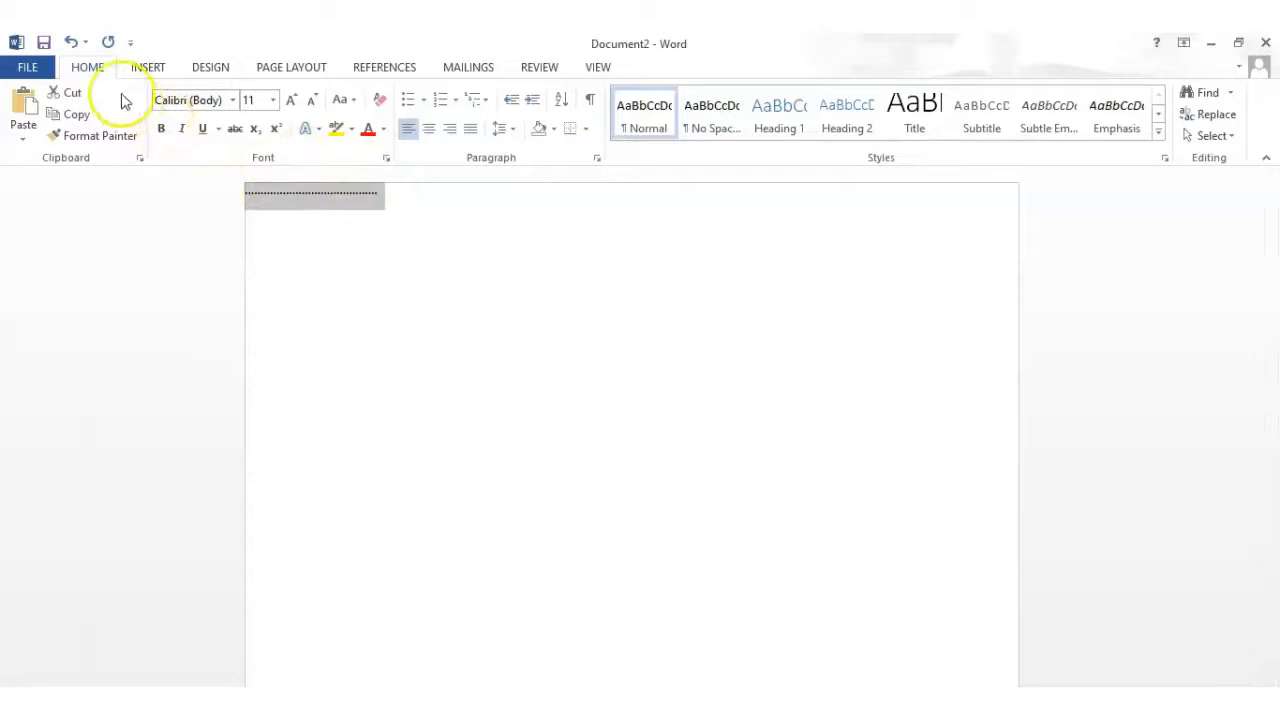
click(386, 162)
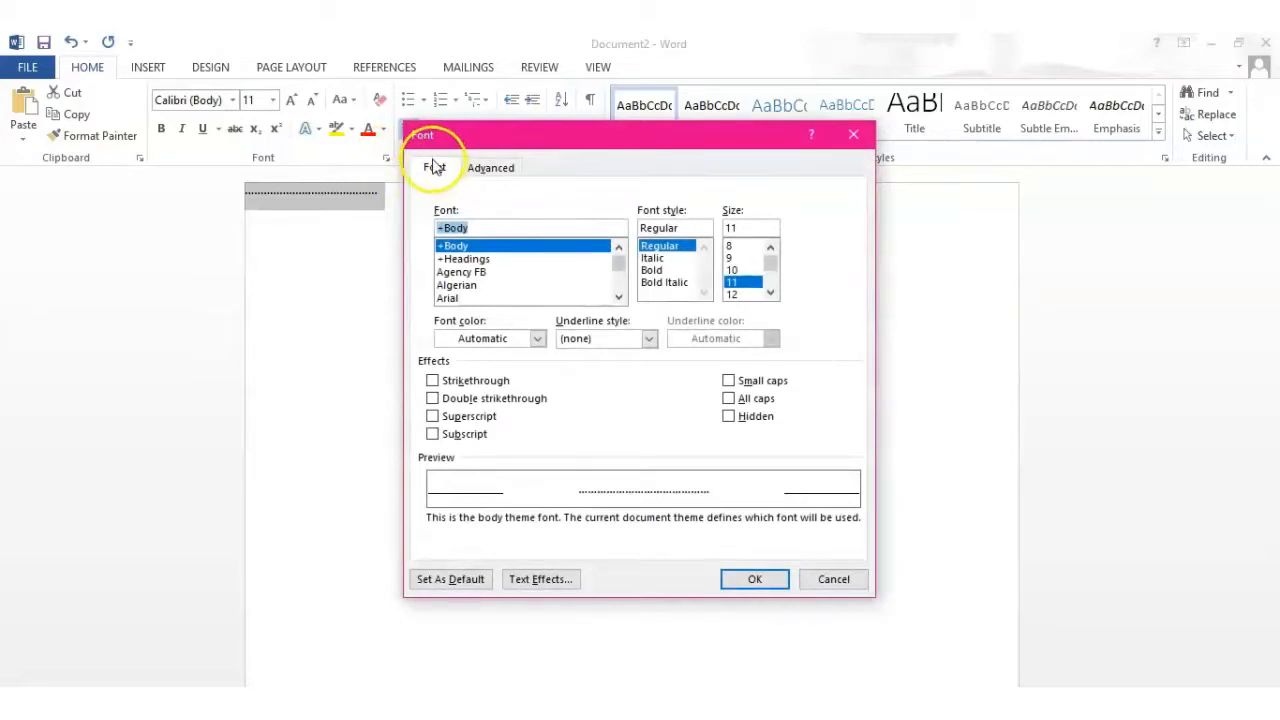
click(500, 172)
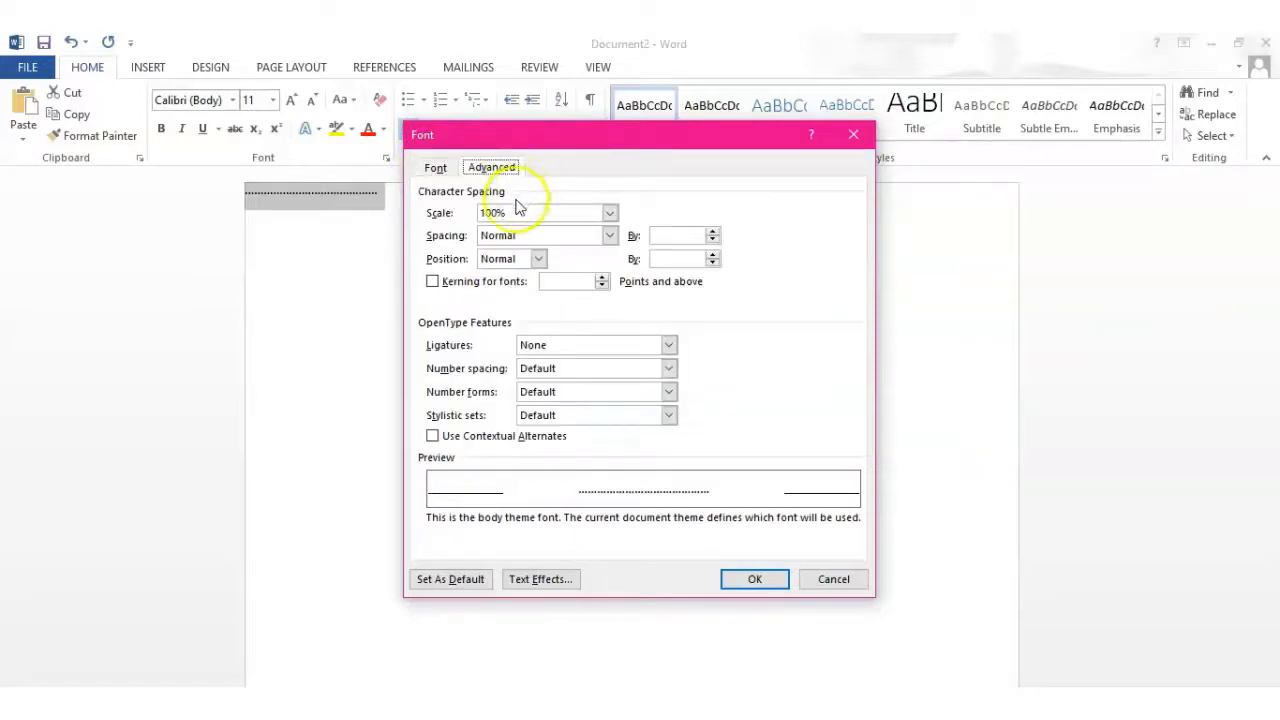
click(609, 236)
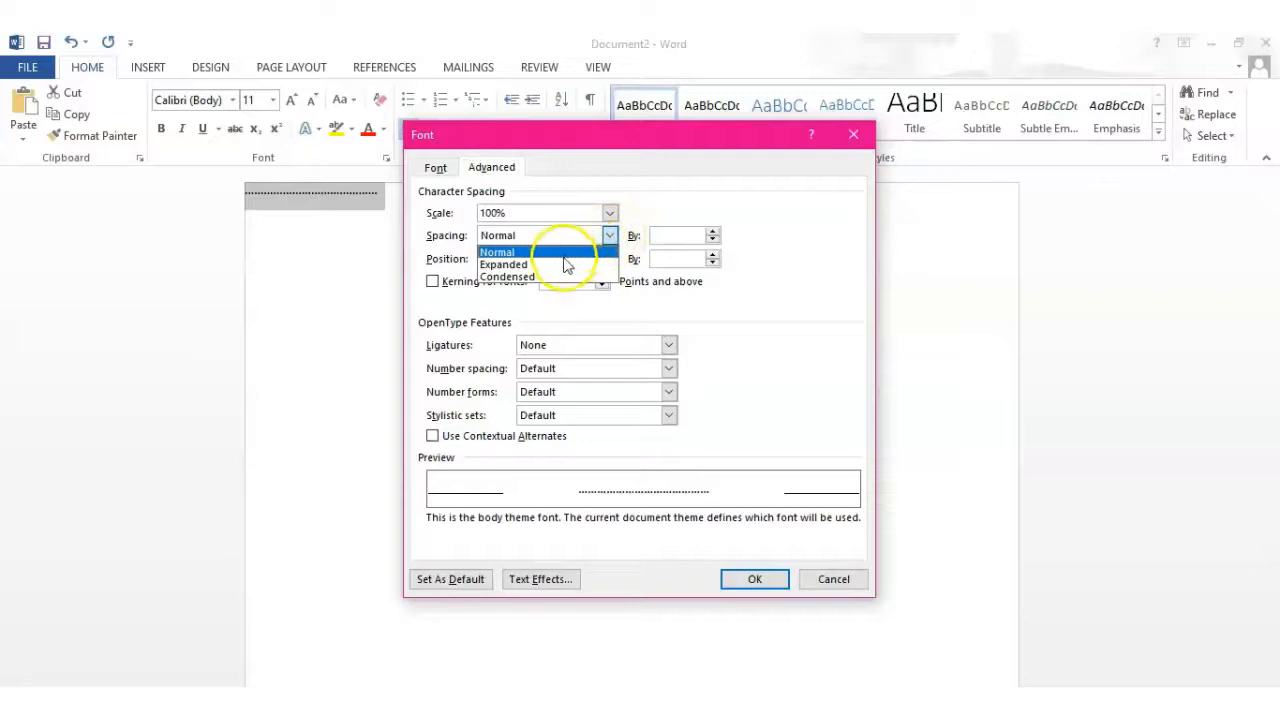
click(560, 264)
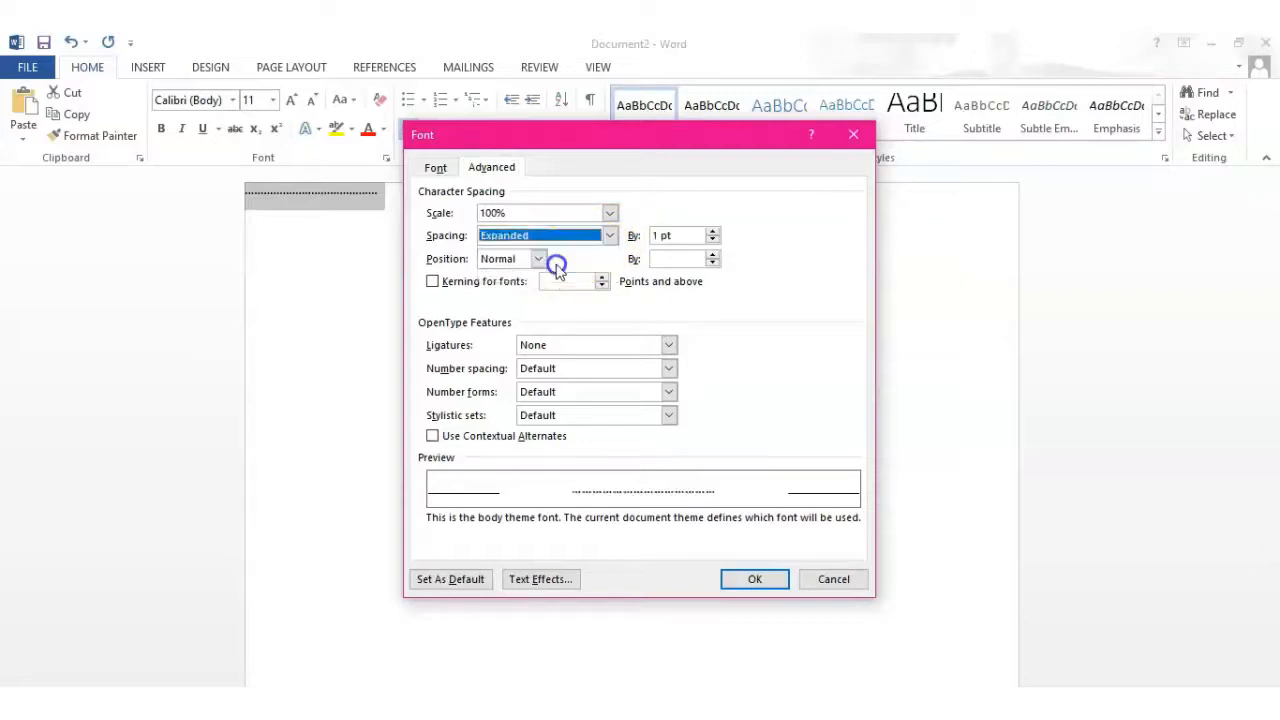
click(656, 235)
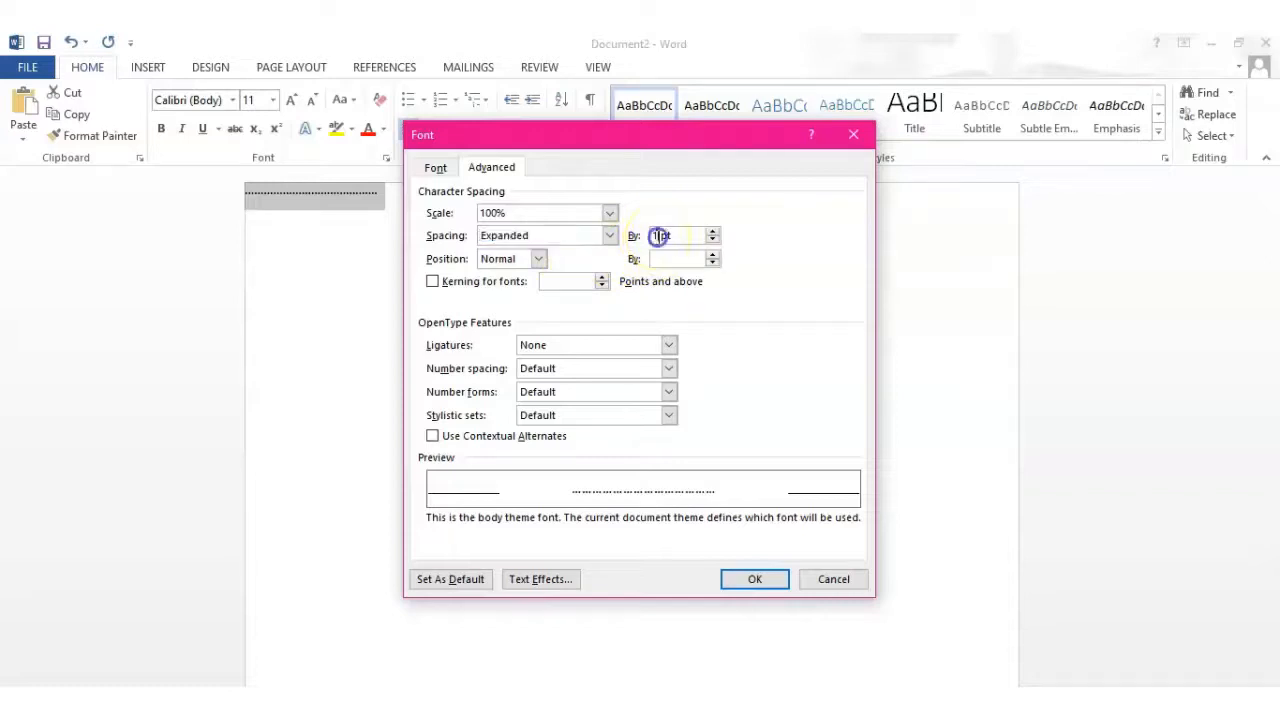
text(0)
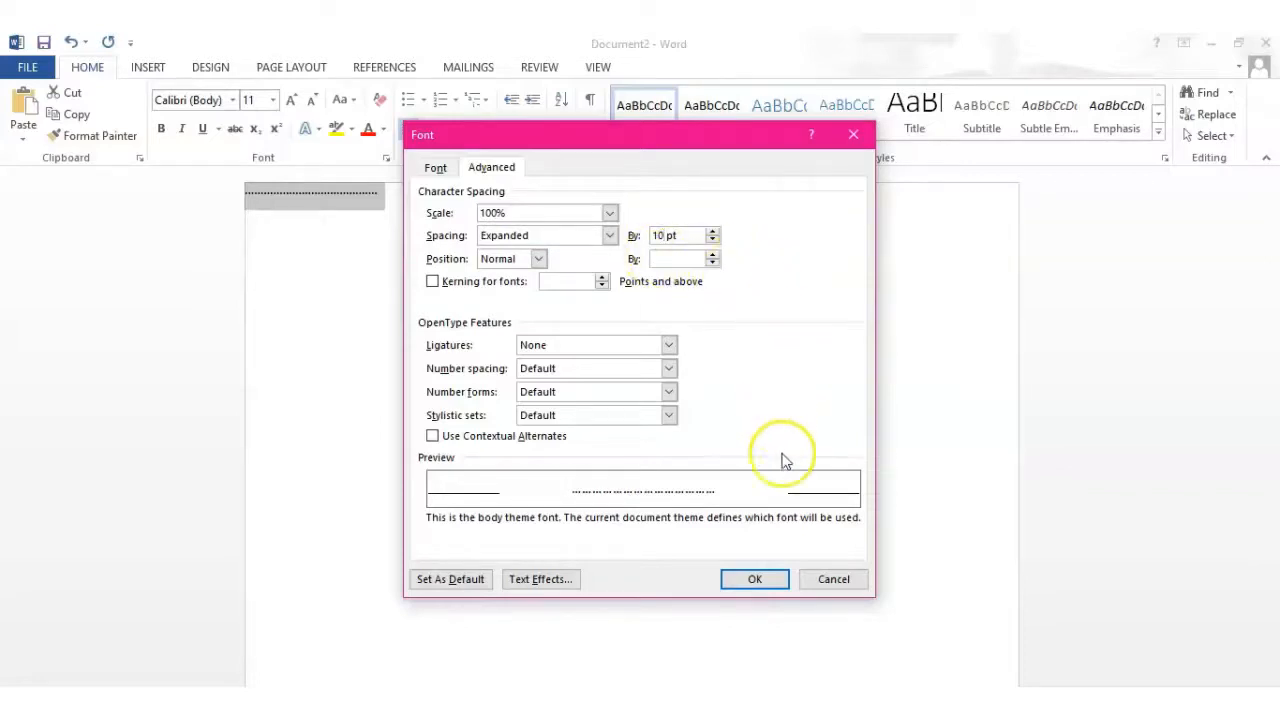
click(757, 581)
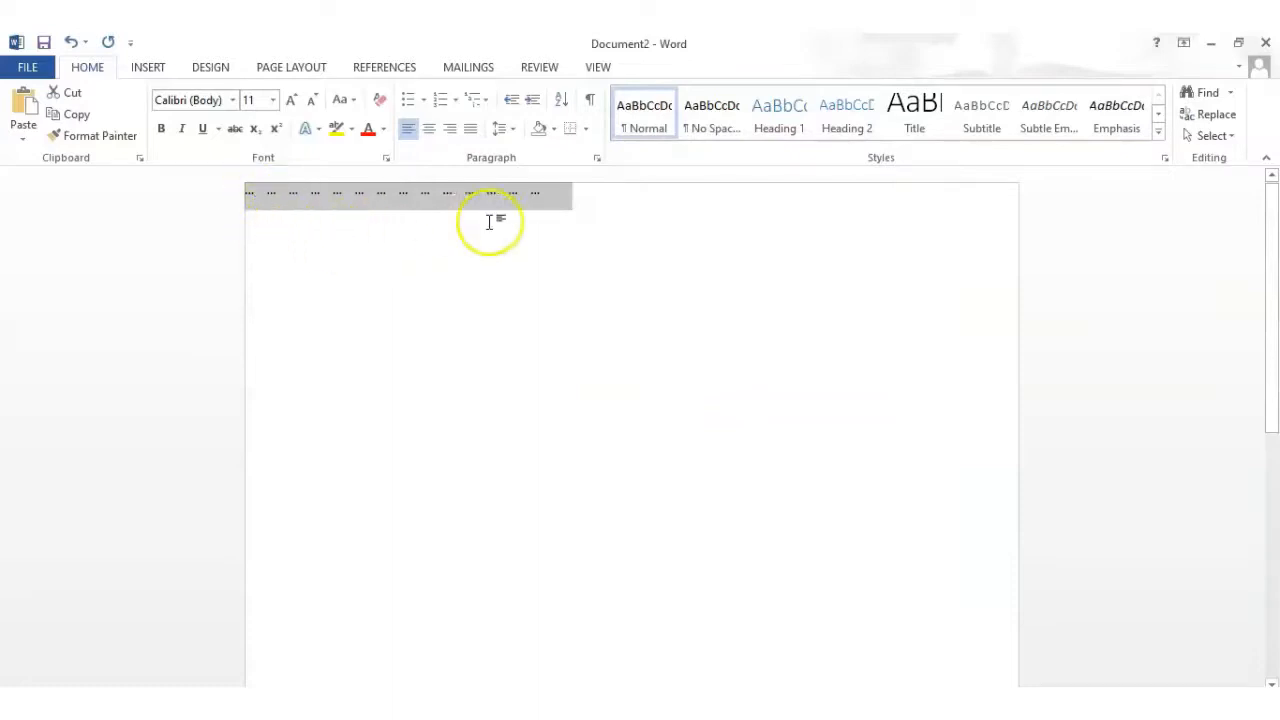
Try a few more dots at the end of the row and delete the unevenly grouped dots from the first line.
click(558, 204)
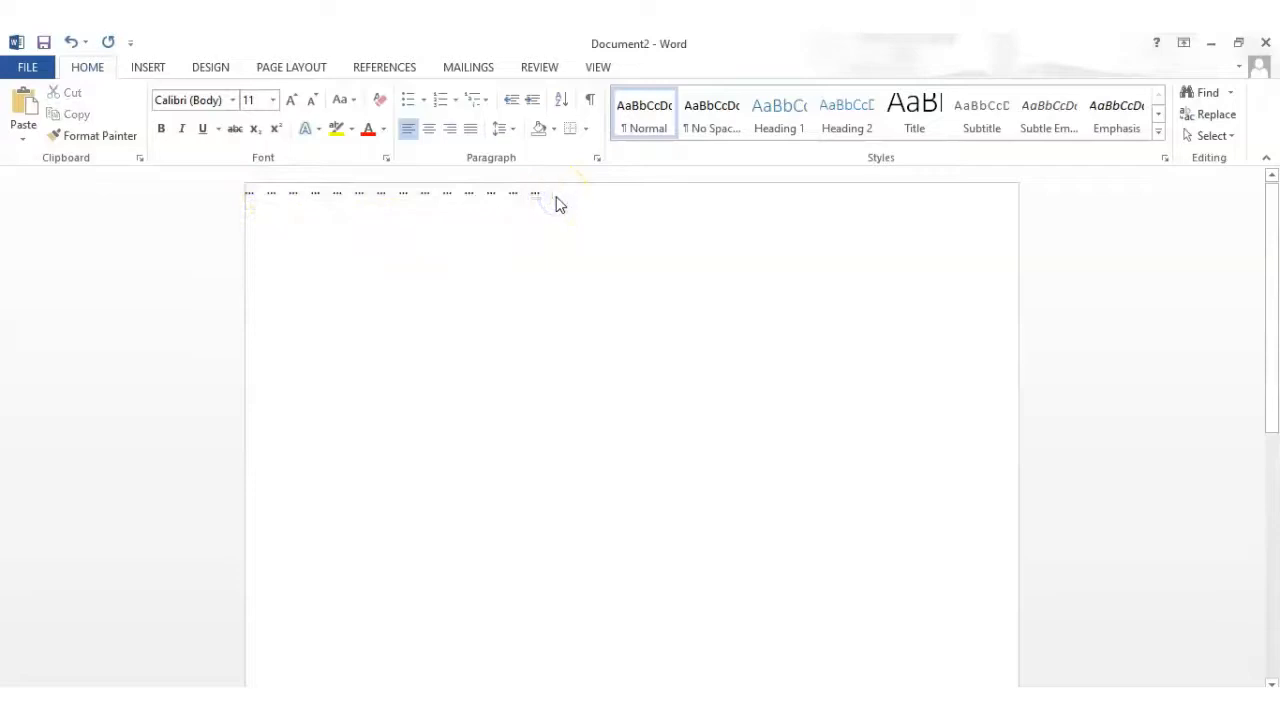
text(... .)
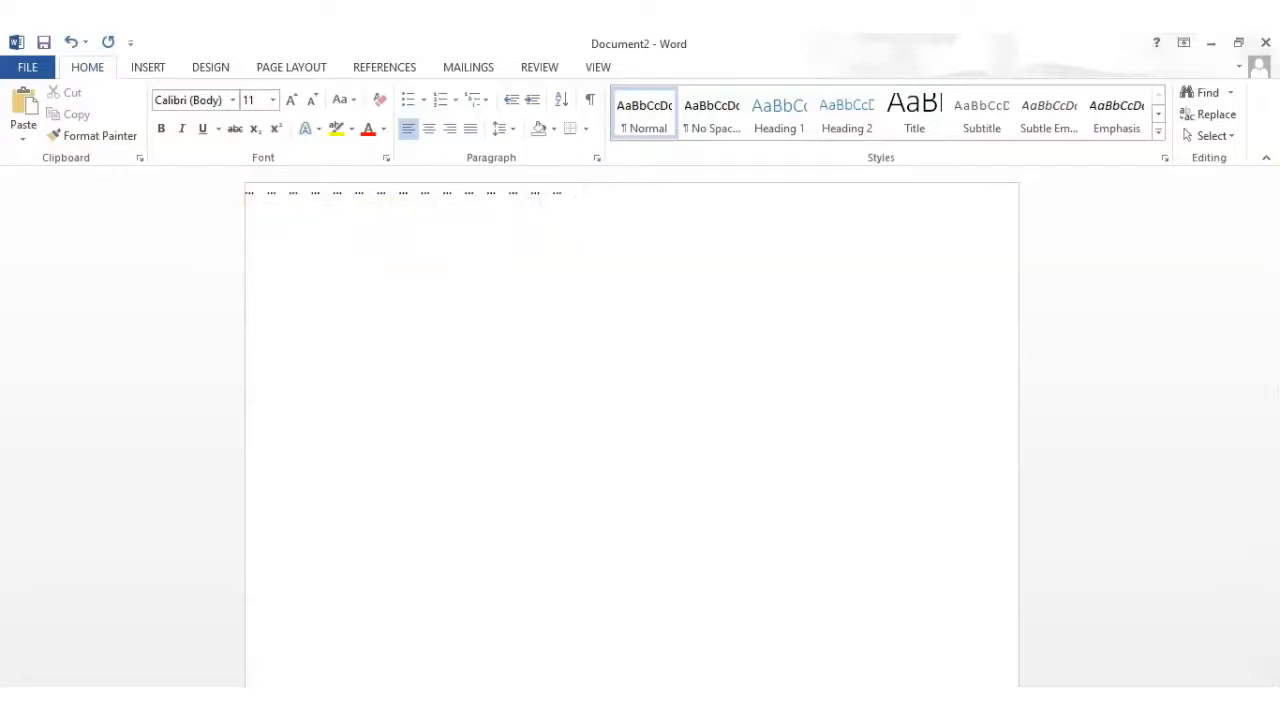
click(562, 189)
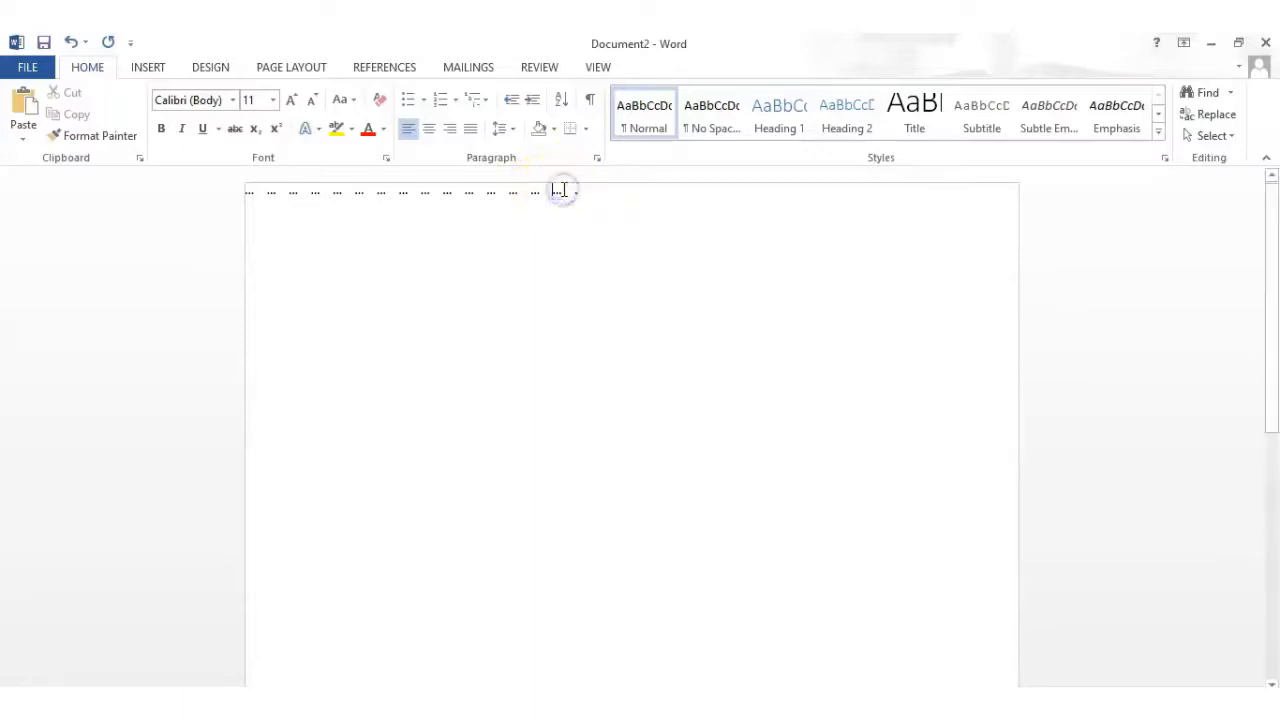
drag(565, 191, 250, 212)
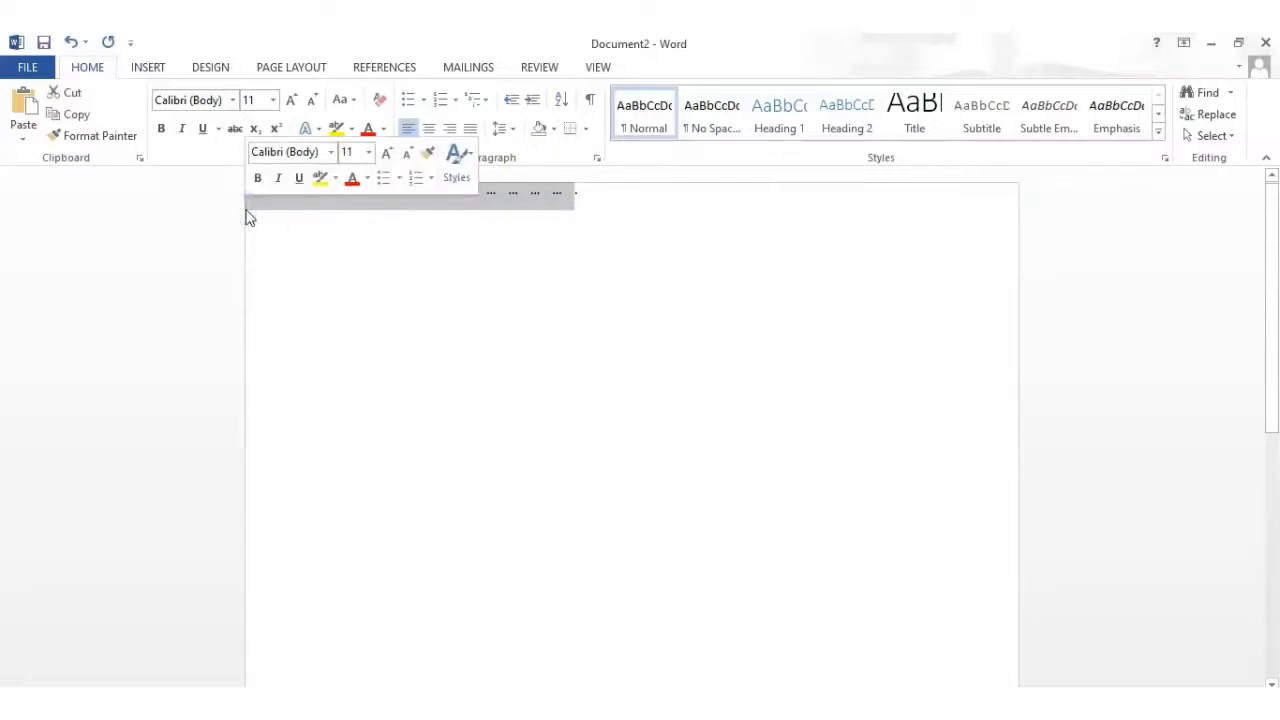
key(Delete)
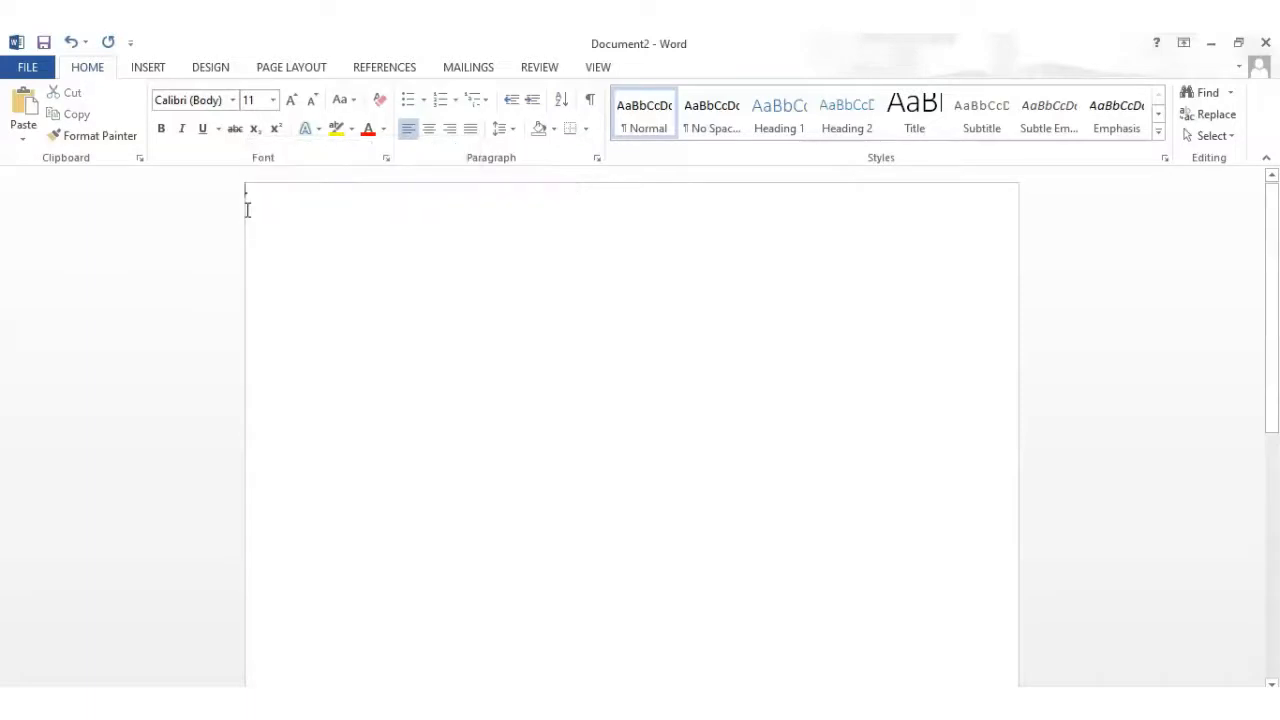
Fill the first three lines with evenly spaced single dots across the full page width.
click(263, 195)
text(.)
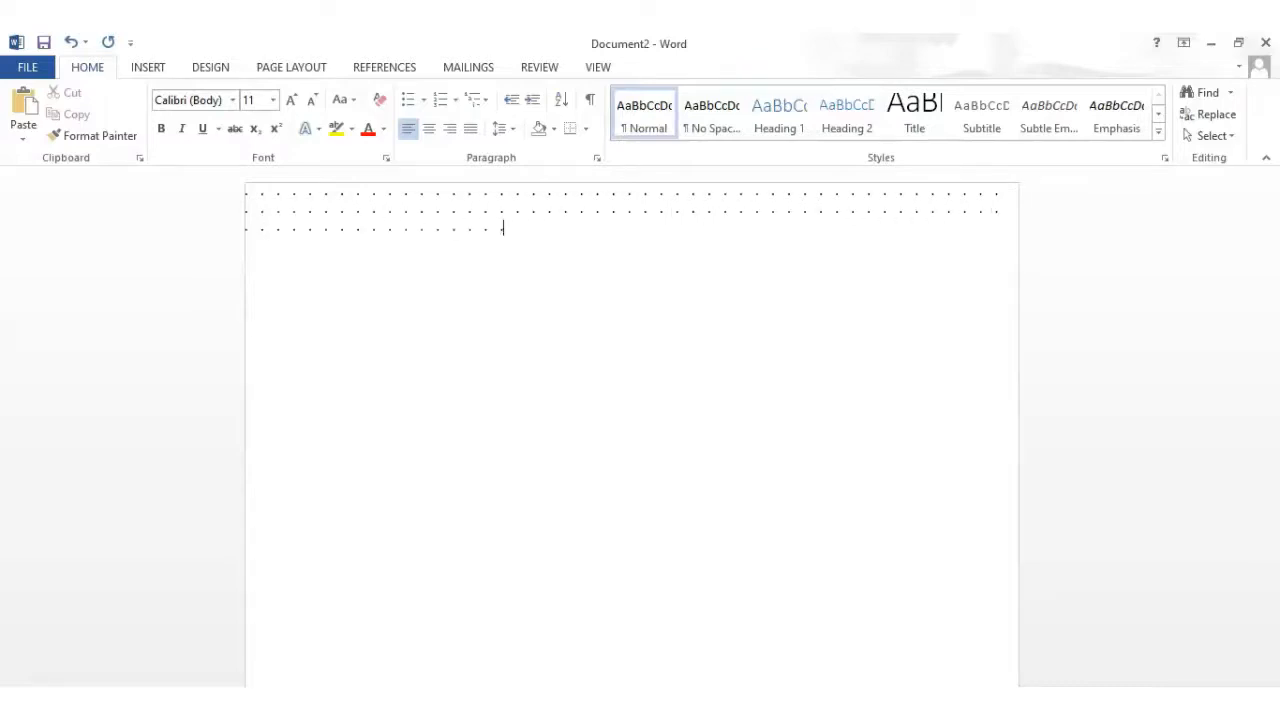
text(. . . . . . . . . . . . . . . . . . . . . . . . . . . . . . . .)
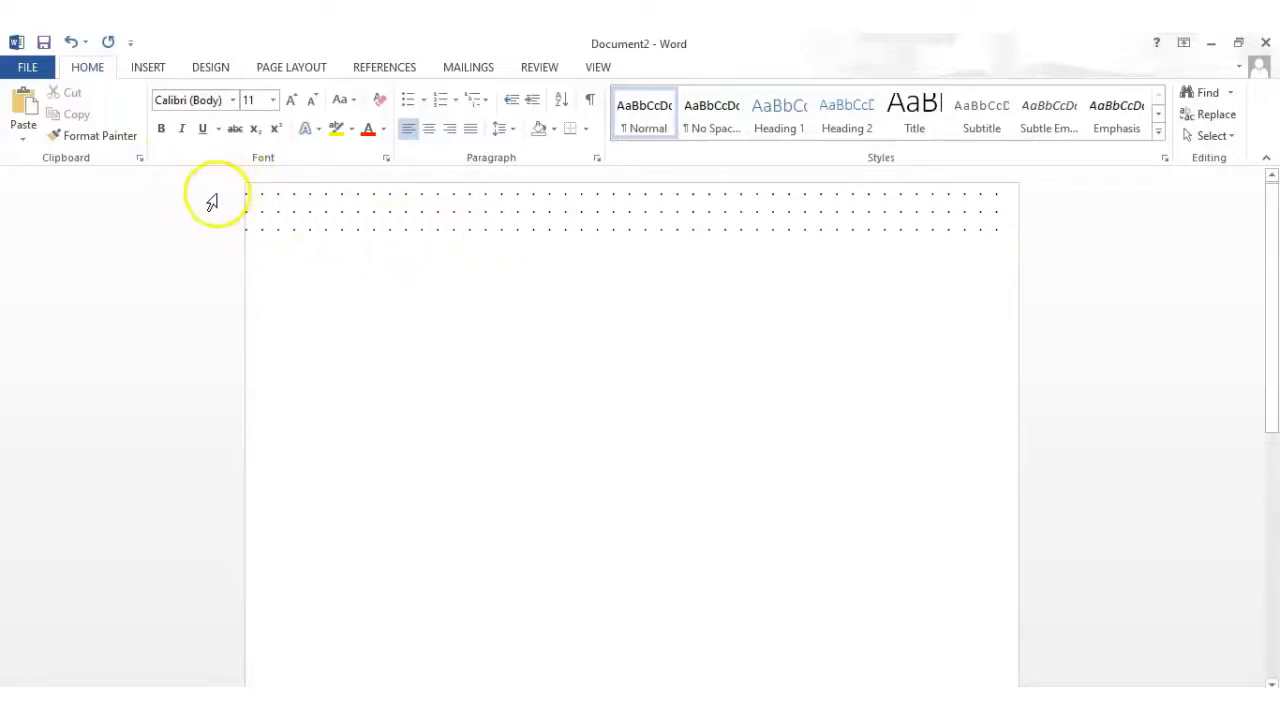
Copy the three dot rows and paste them four times below the originals.
drag(213, 197, 216, 231)
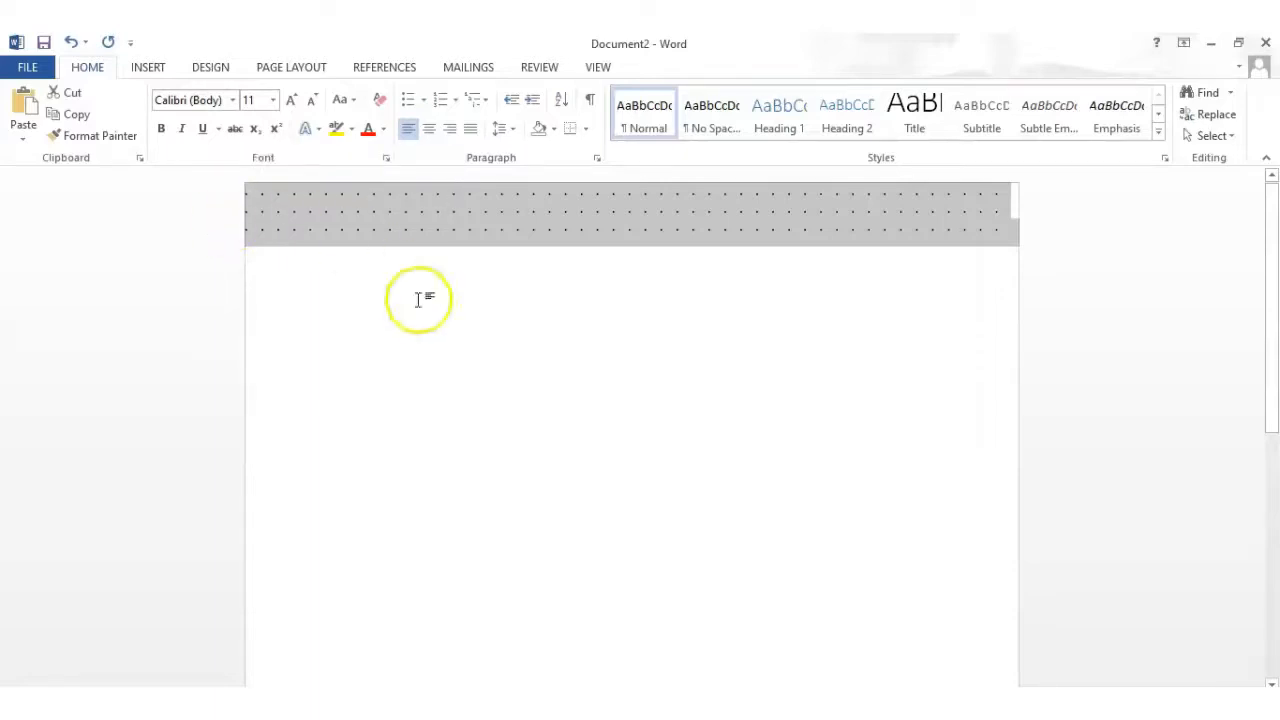
click(1015, 261)
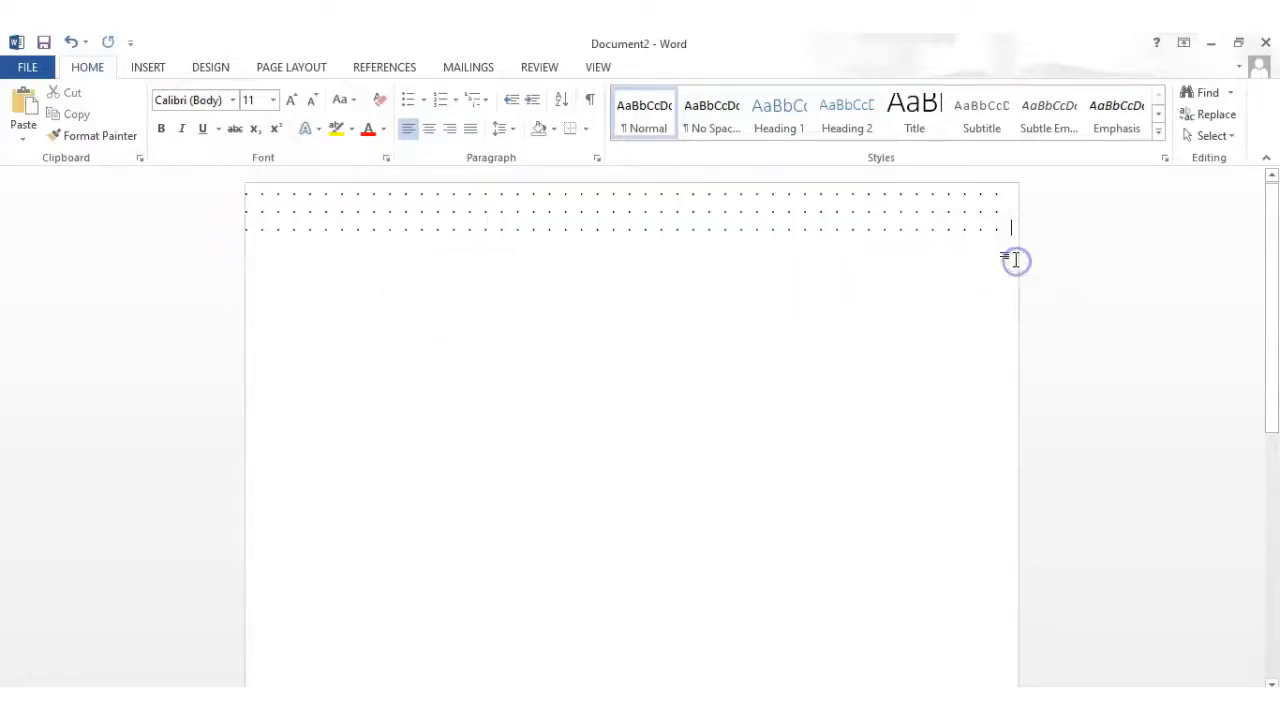
key(ctrl+v)
key(ctrl+v)
key(ctrl+v)
key(ctrl+v)
Remove the extra gaps between the pasted dot blocks so all rows are evenly spaced.
click(1005, 258)
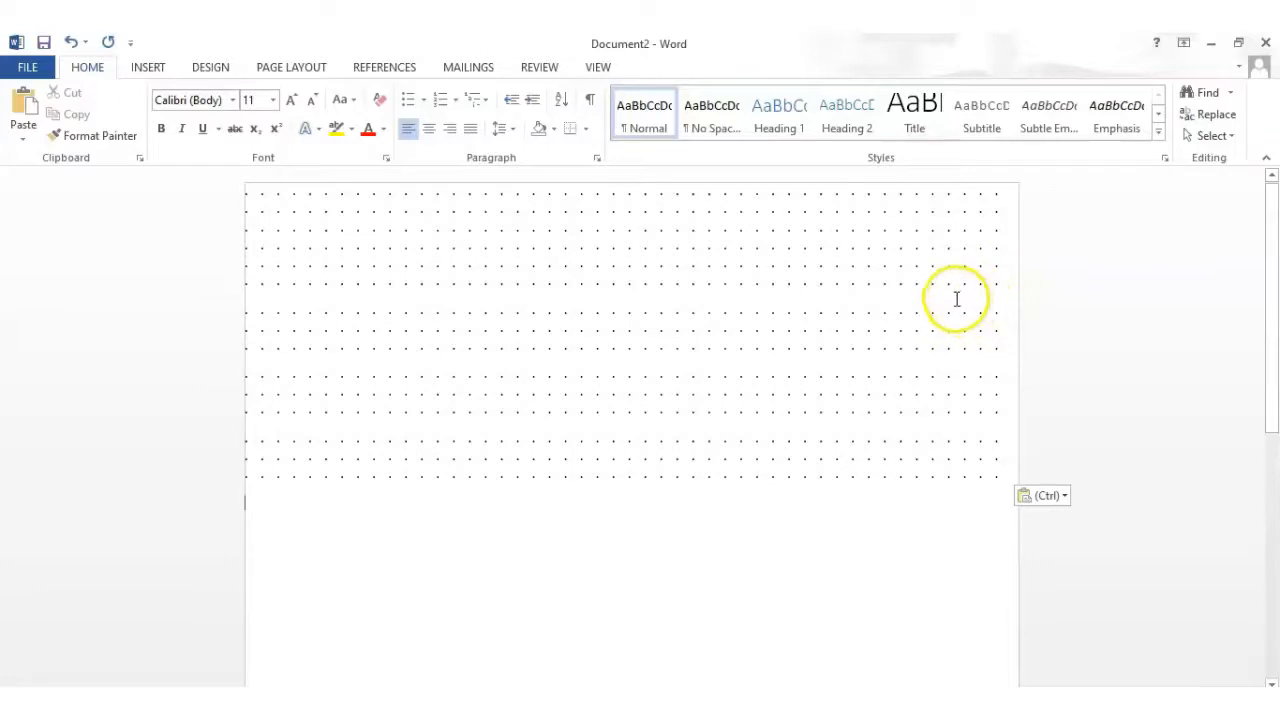
click(1003, 283)
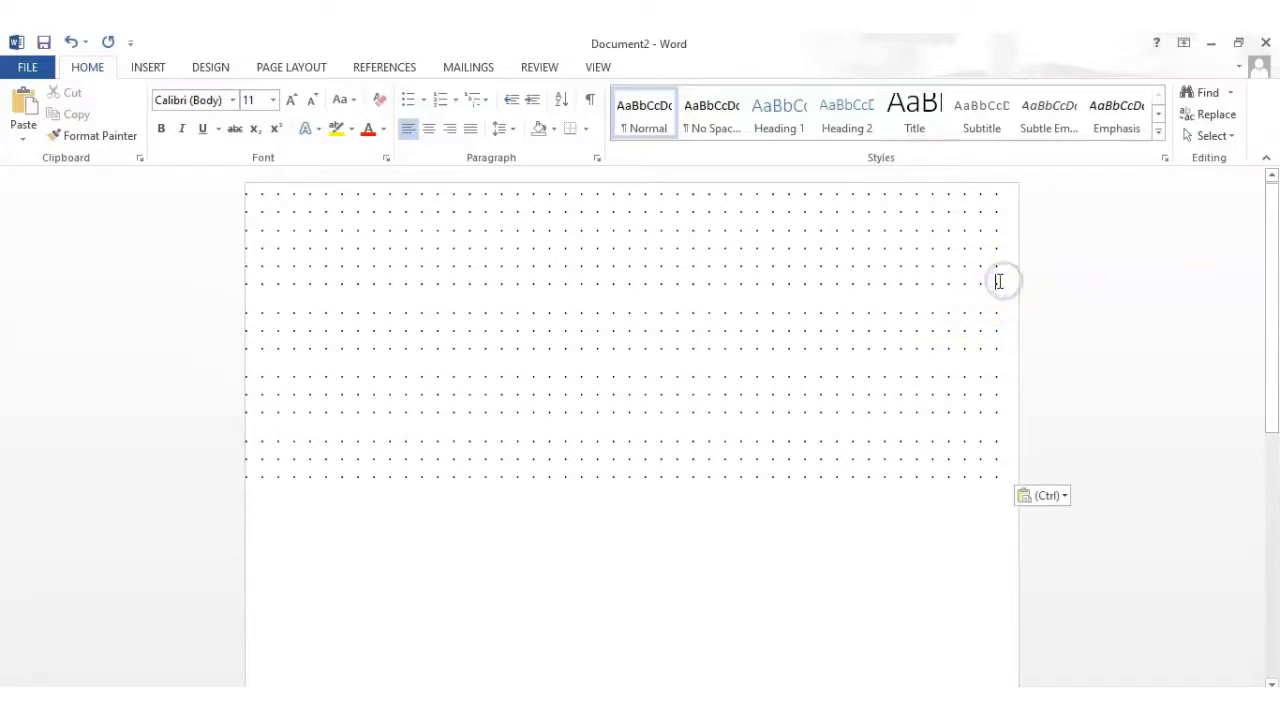
click(1006, 279)
key(Delete)
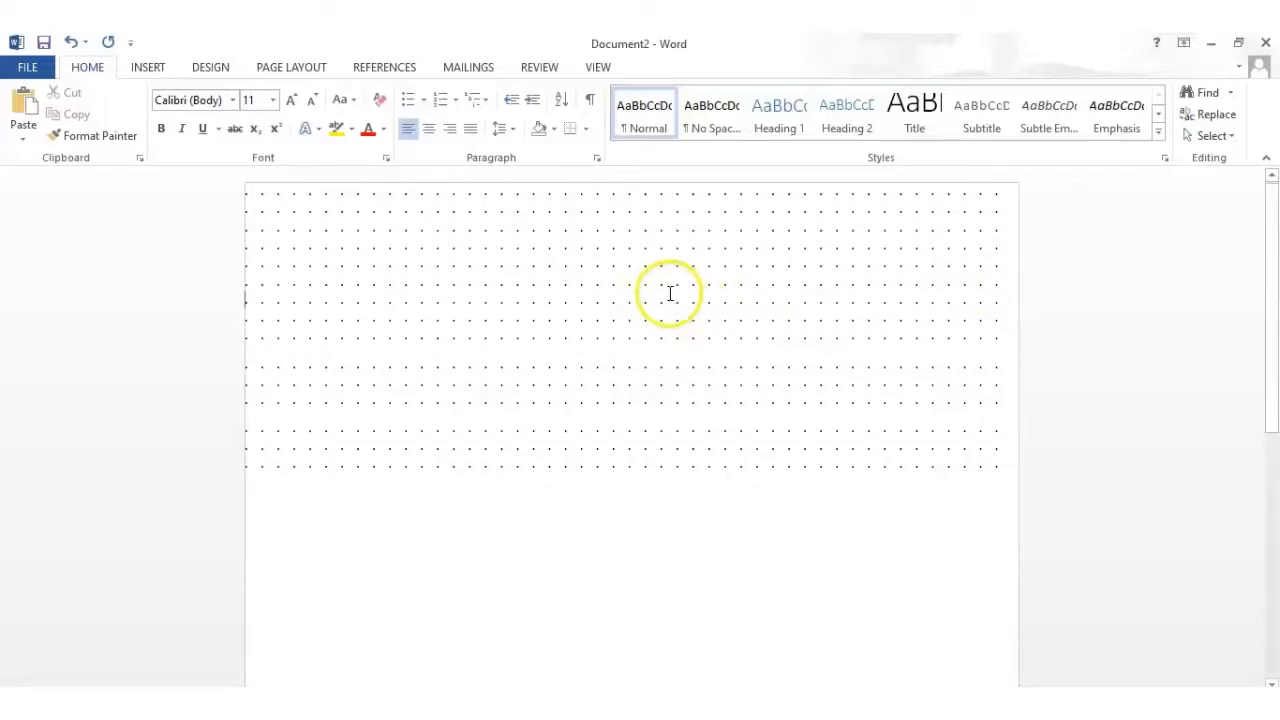
click(1006, 336)
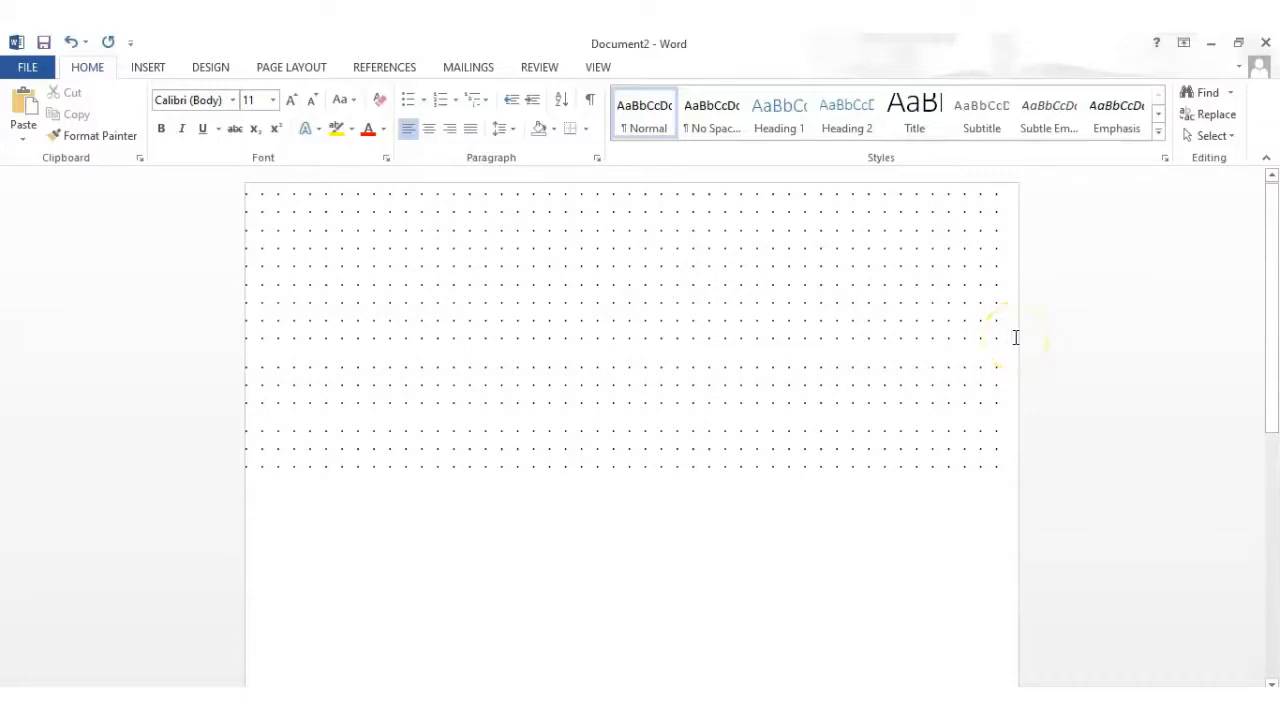
click(1010, 391)
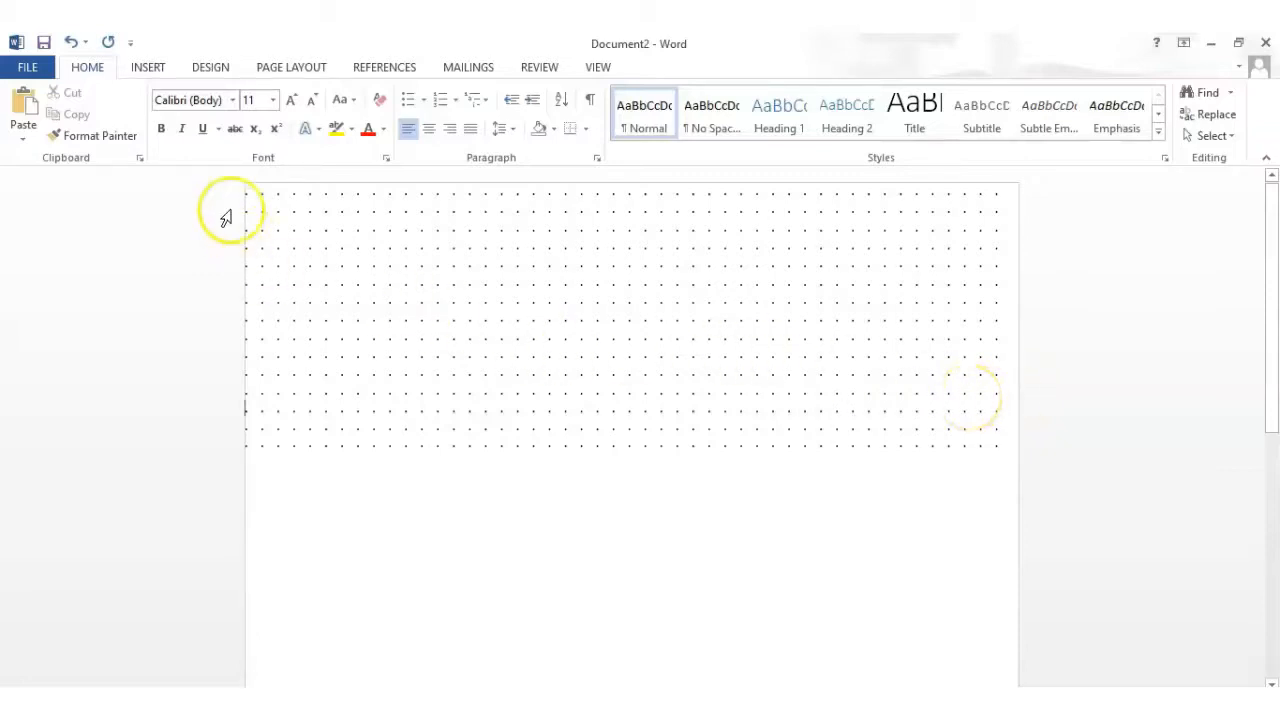
Copy the entire evenly spaced dot block and paste it three times at the end of the last row to fill the page.
drag(224, 206, 228, 452)
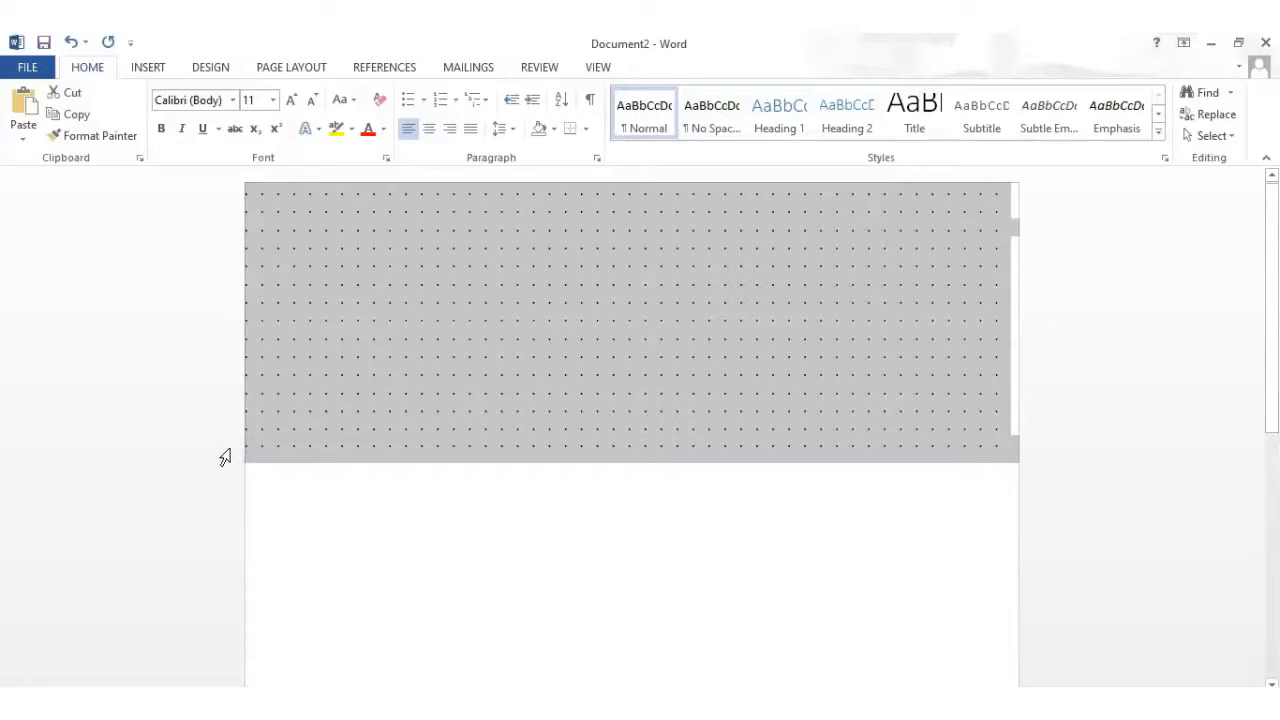
click(1015, 500)
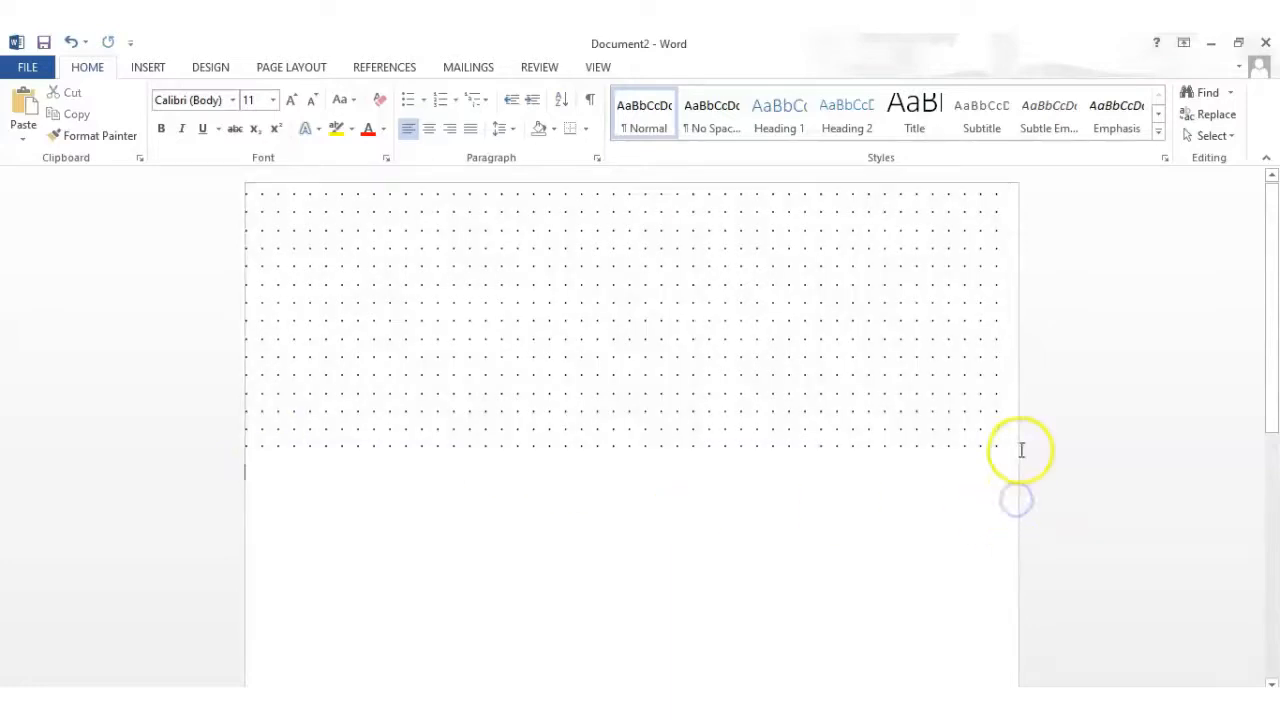
click(1012, 447)
key(ctrl+v)
drag(1270, 434, 1275, 542)
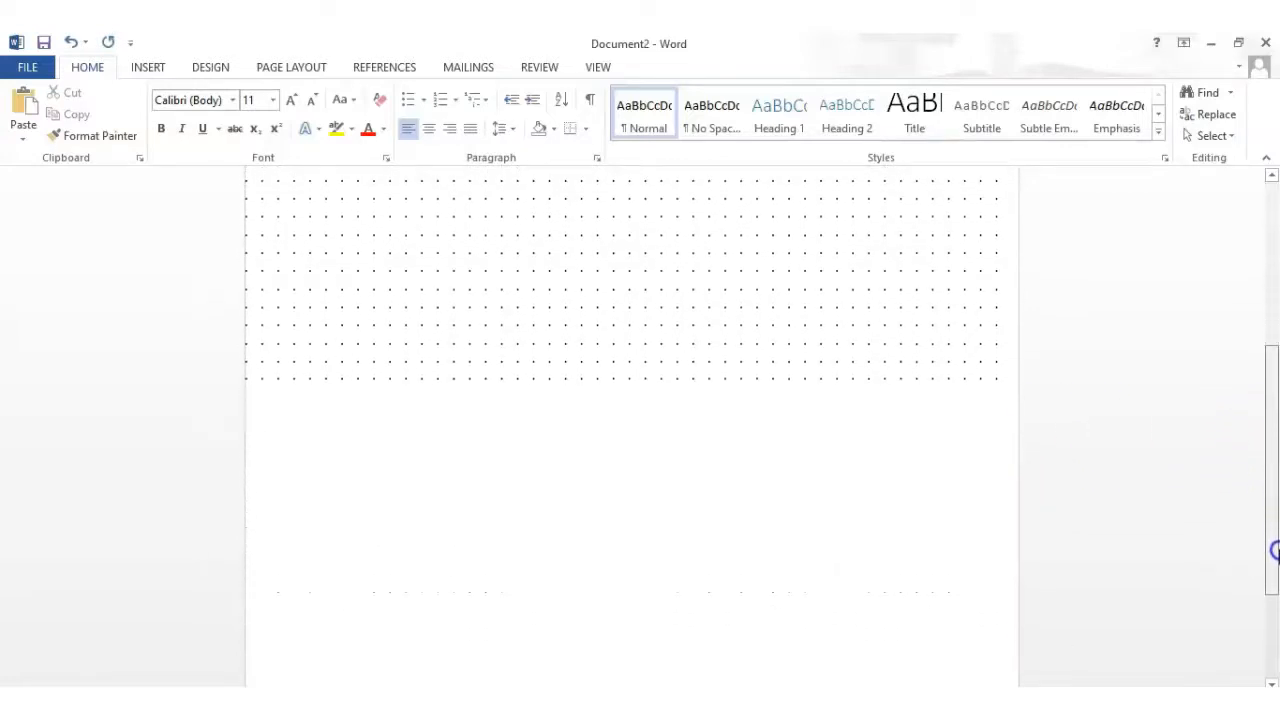
click(1008, 379)
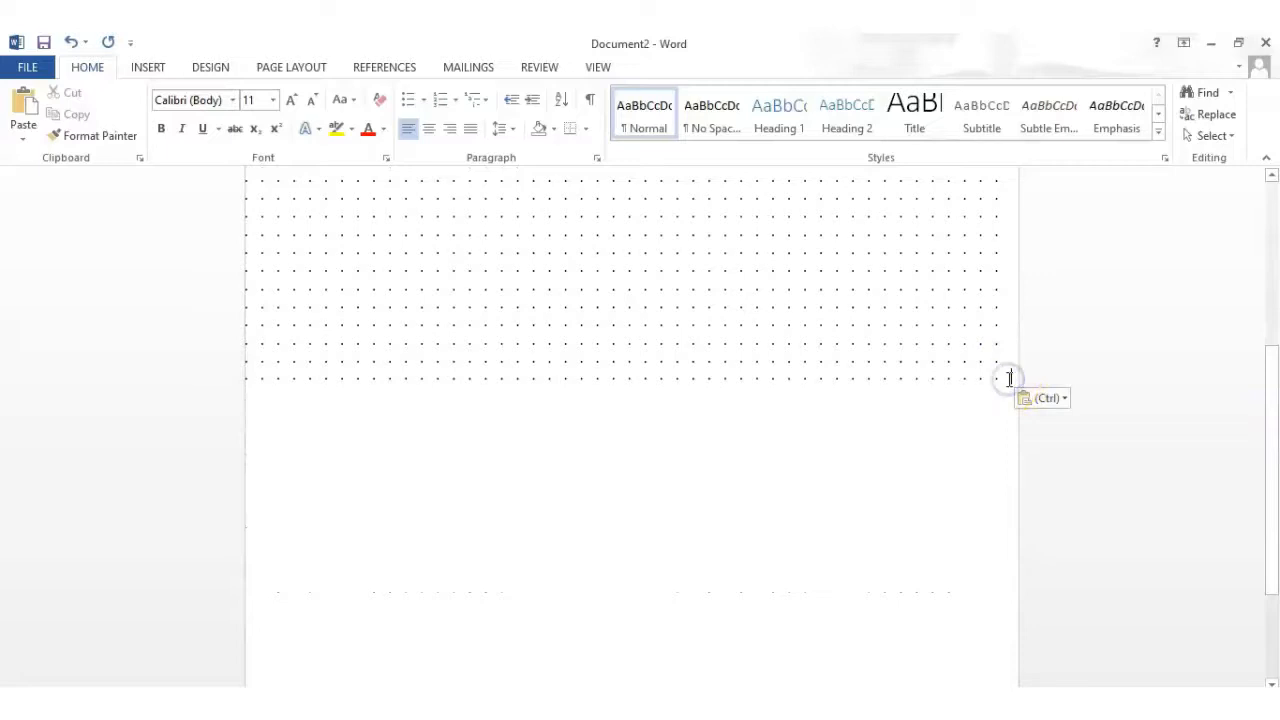
key(ctrl+v)
drag(1271, 433, 1272, 560)
click(1009, 483)
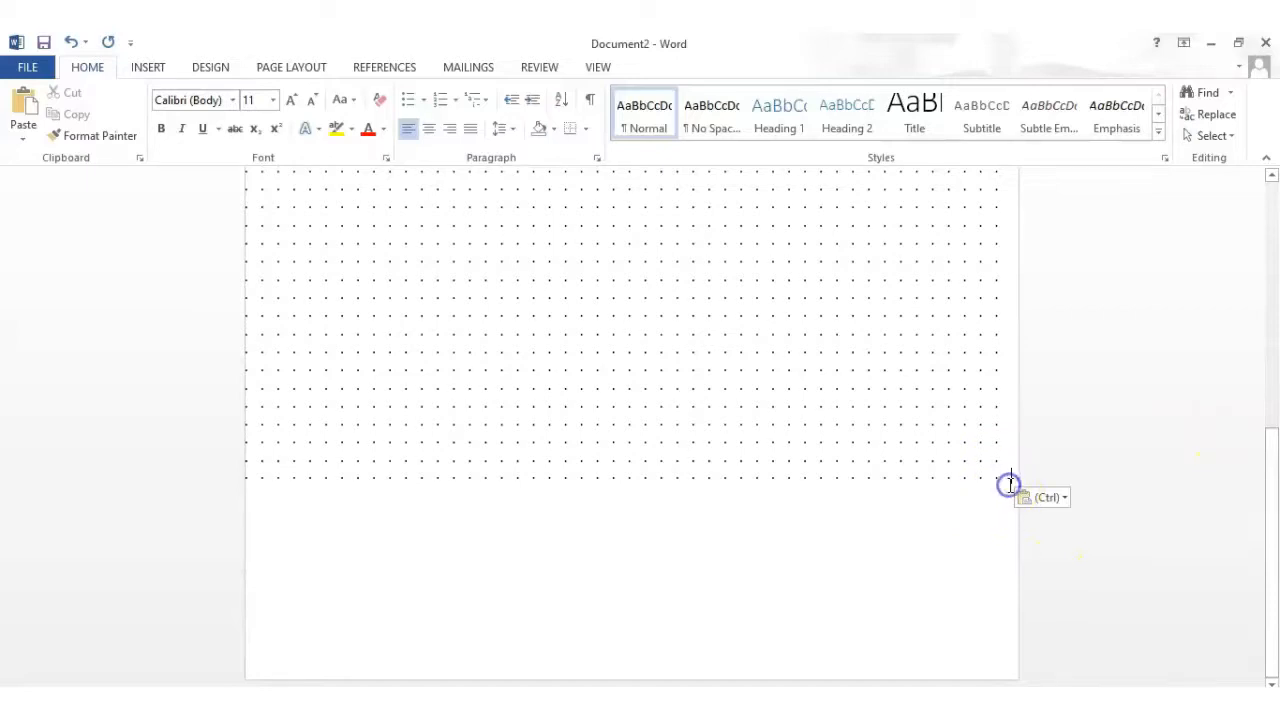
key(ctrl+v)
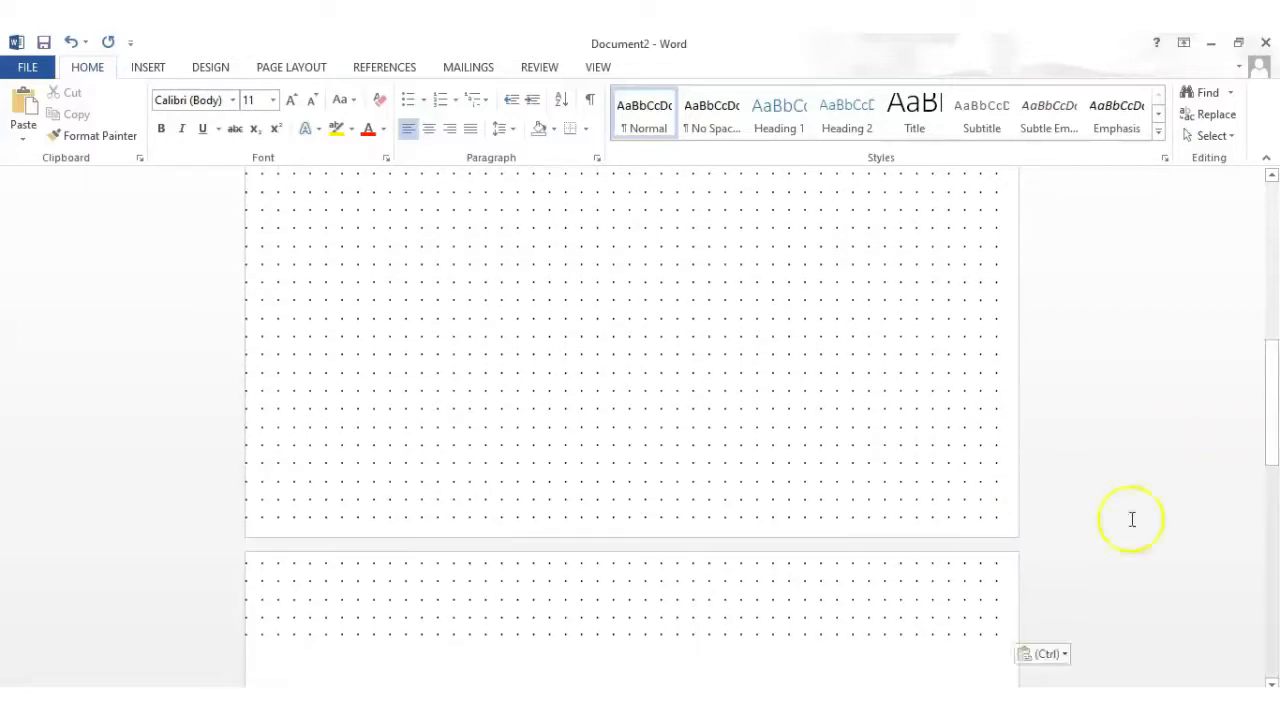
Delete the overflow dot rows and the leftover blank second page, keeping a single full page of dots.
drag(1270, 447, 1271, 451)
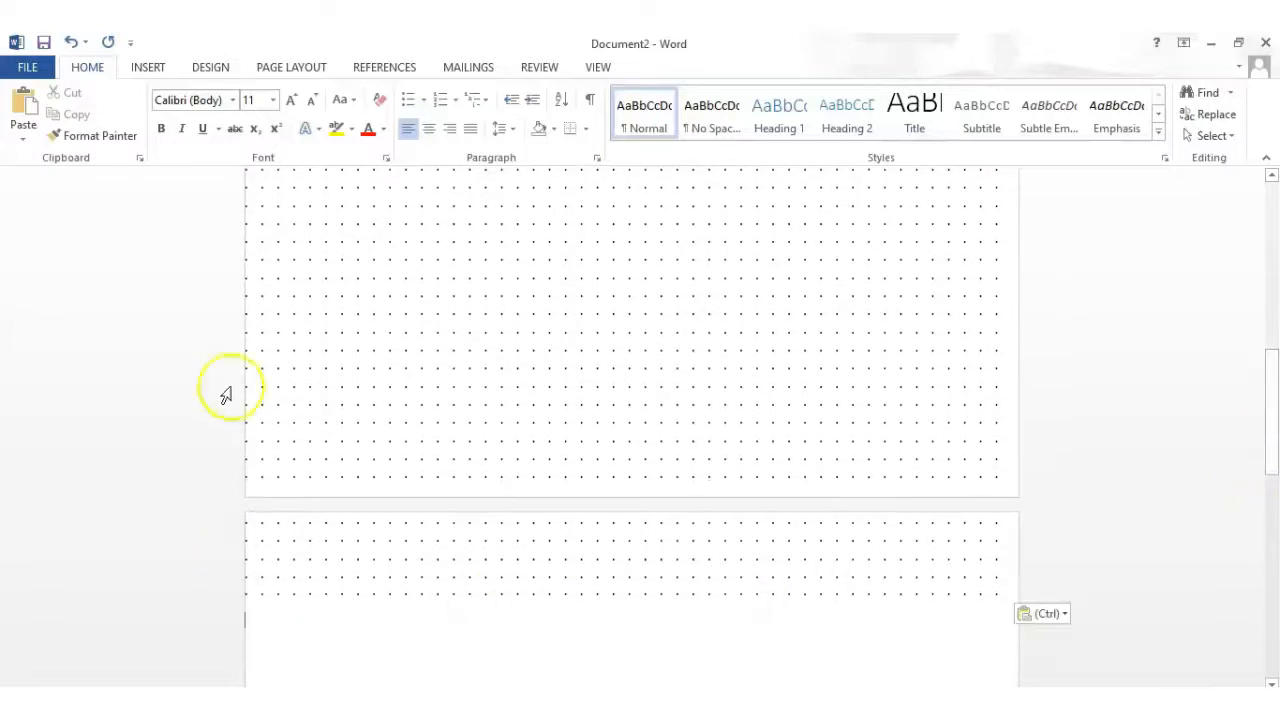
click(223, 521)
drag(223, 521, 229, 594)
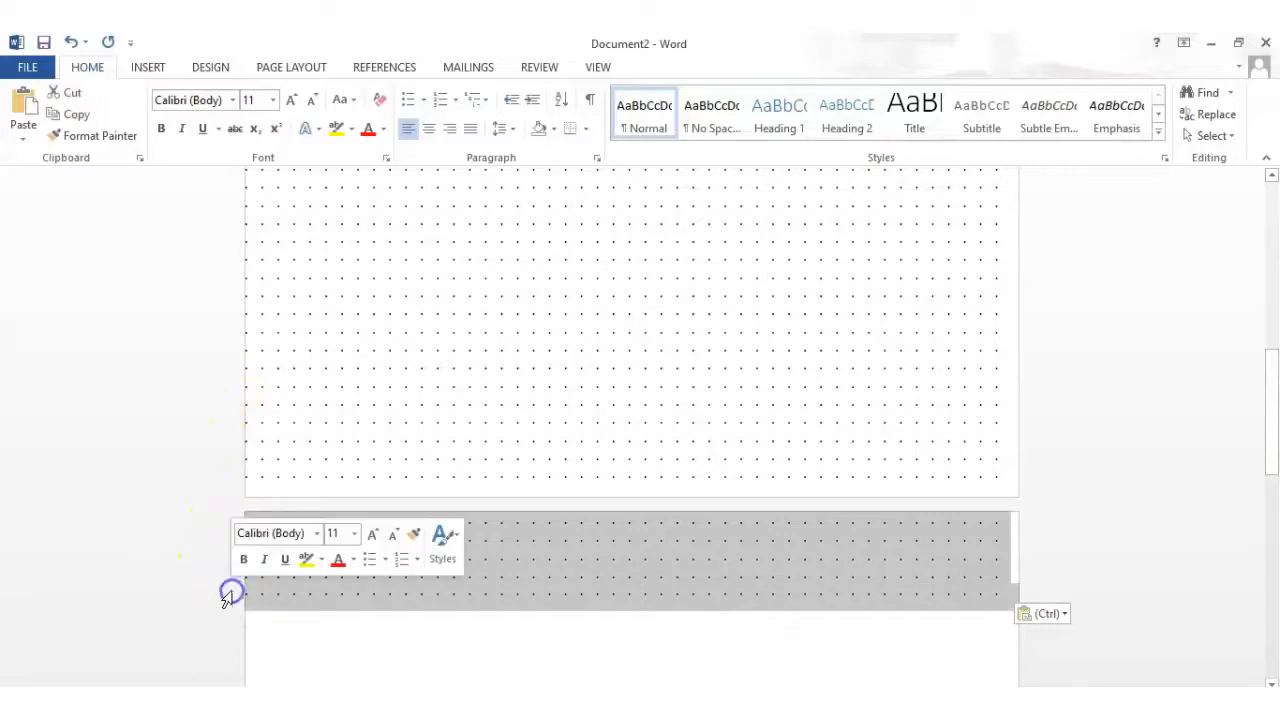
key(Delete)
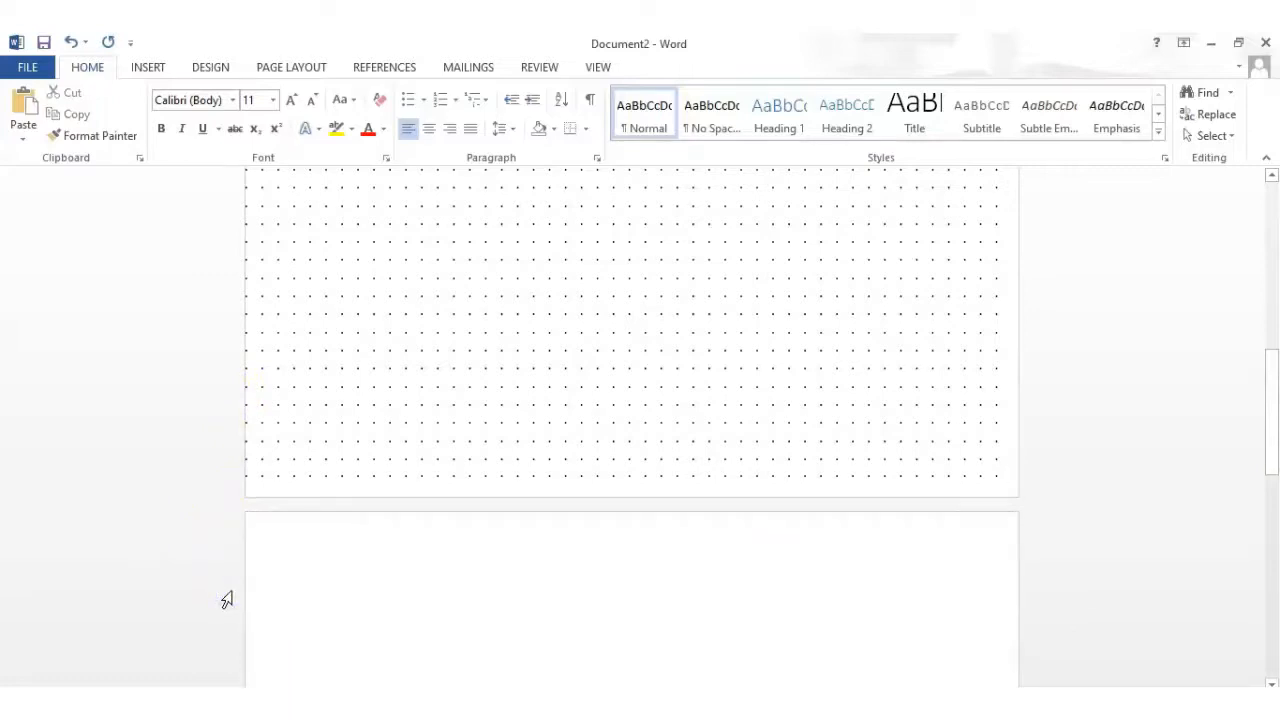
click(286, 559)
drag(216, 547, 235, 700)
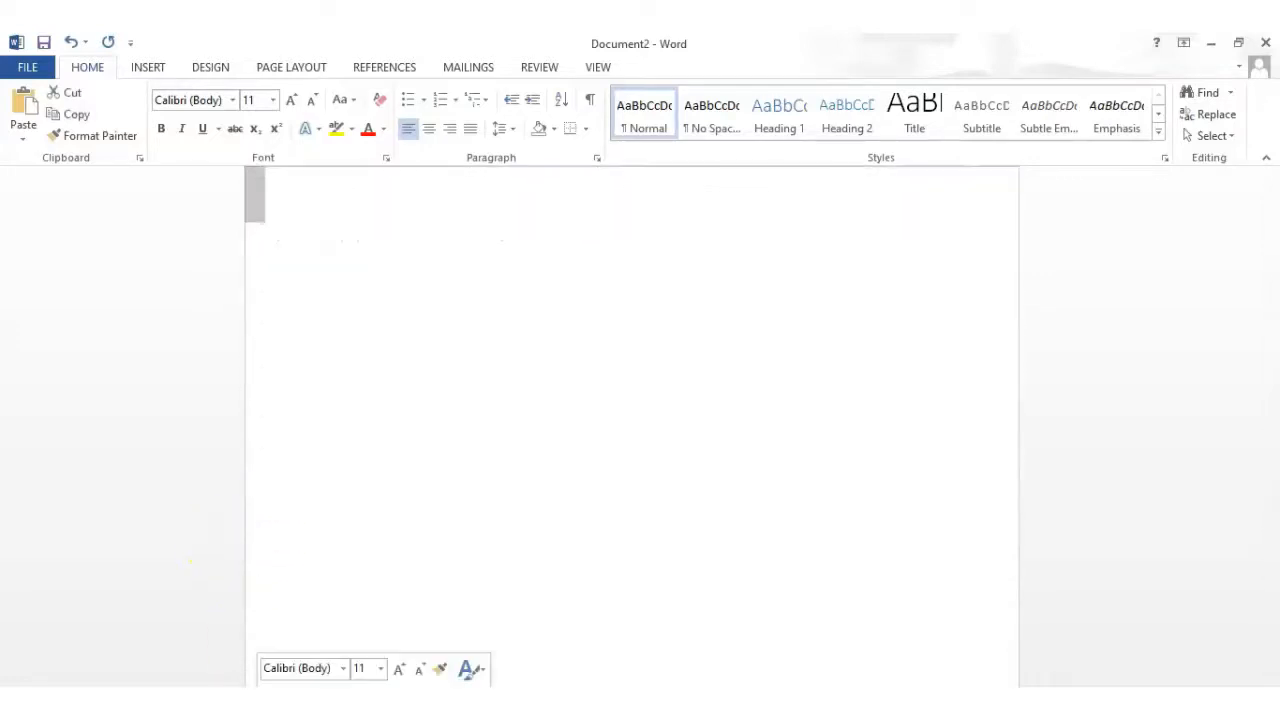
key(ctrl+v)
drag(1275, 510, 1275, 560)
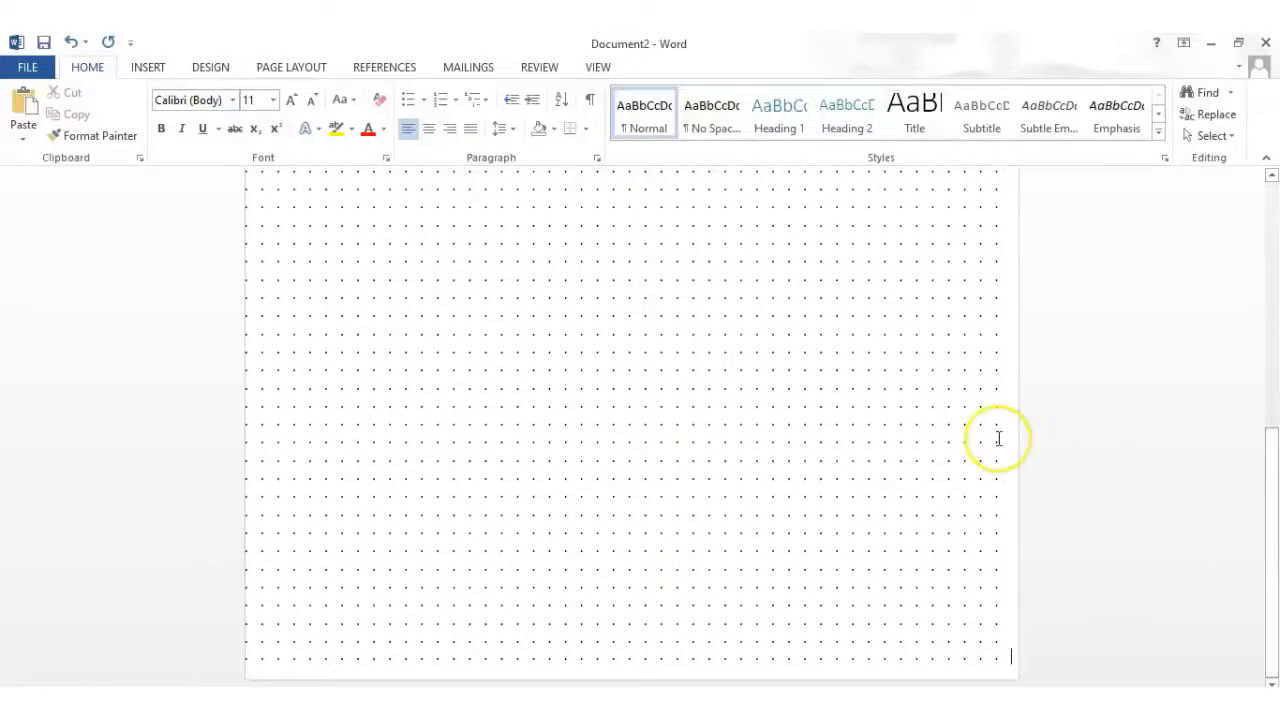